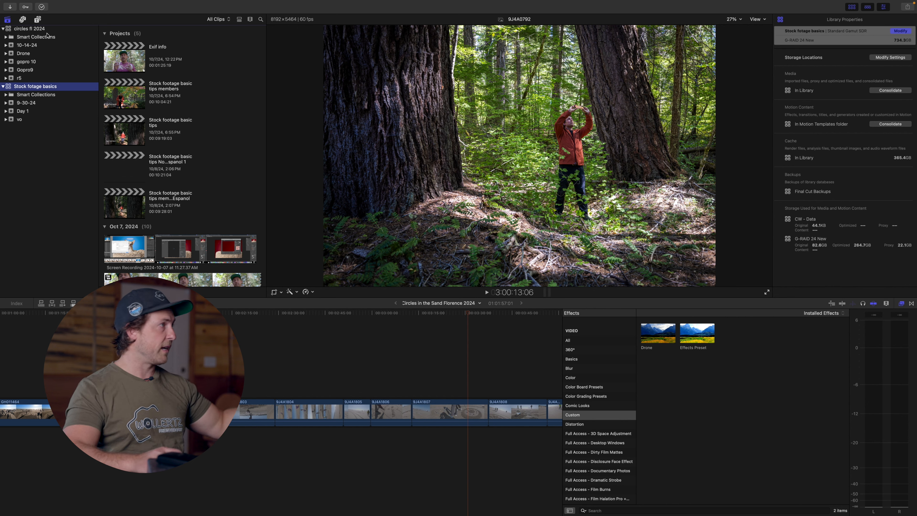
Create a new project named Stock Clips with Apple ProRes 422 HQ as the rendering codec.
click(59, 4)
mouse_move(60, 16)
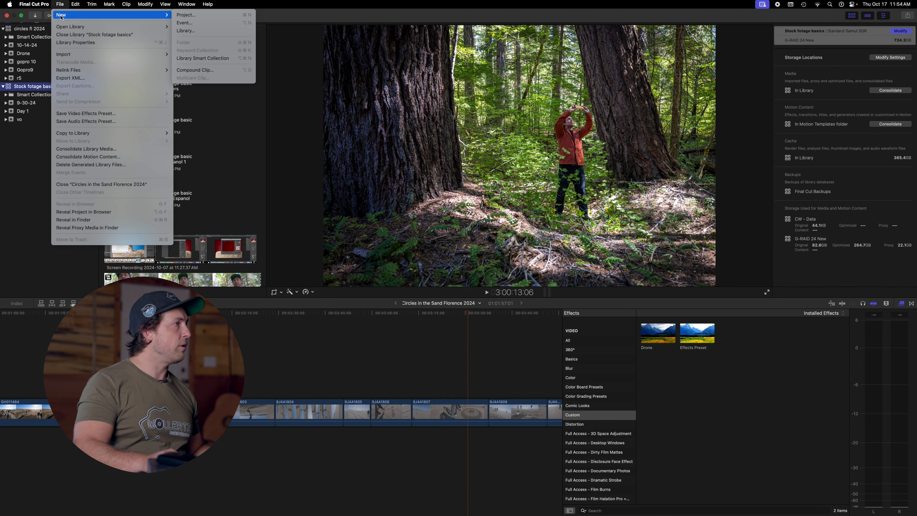
click(206, 15)
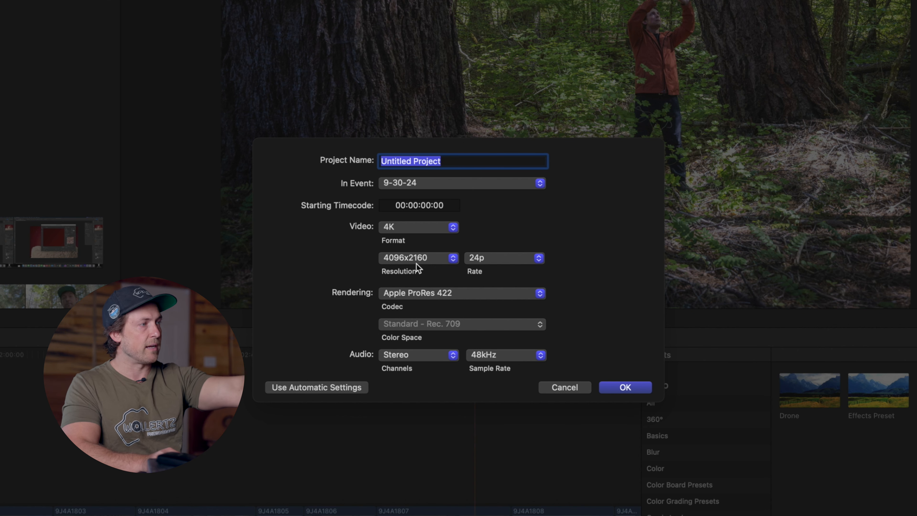
click(458, 295)
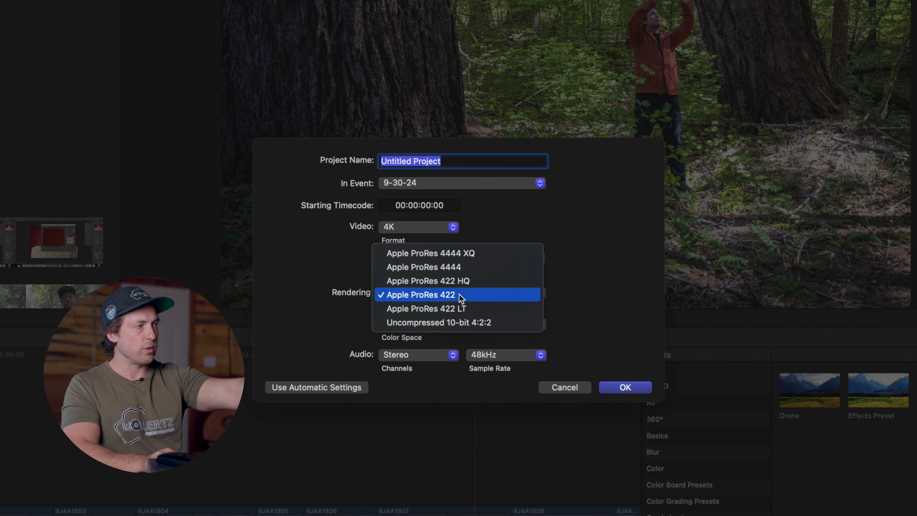
click(485, 280)
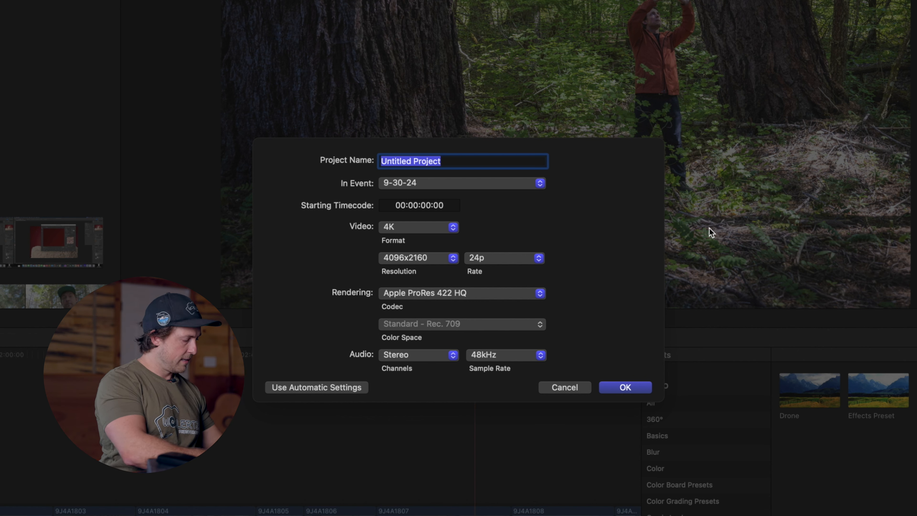
text(Stock CLi)
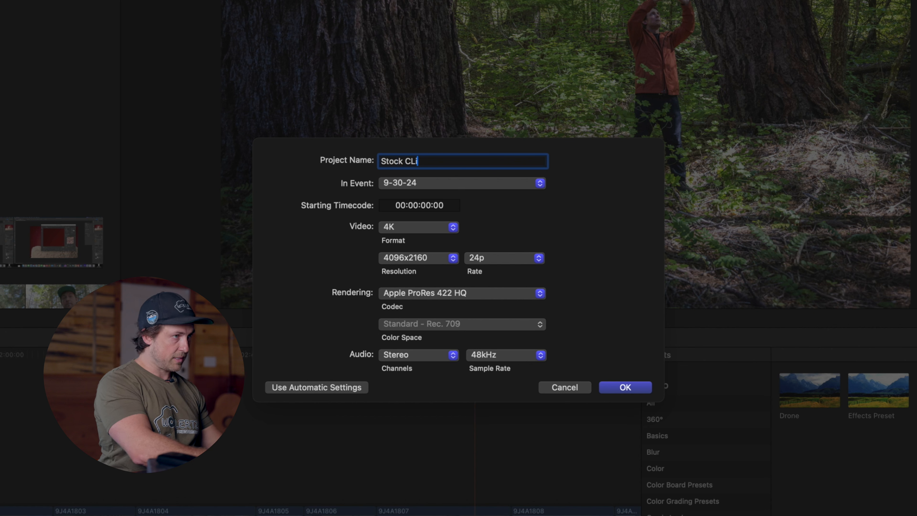
key(BackSpace)
key(BackSpace)
text(ips)
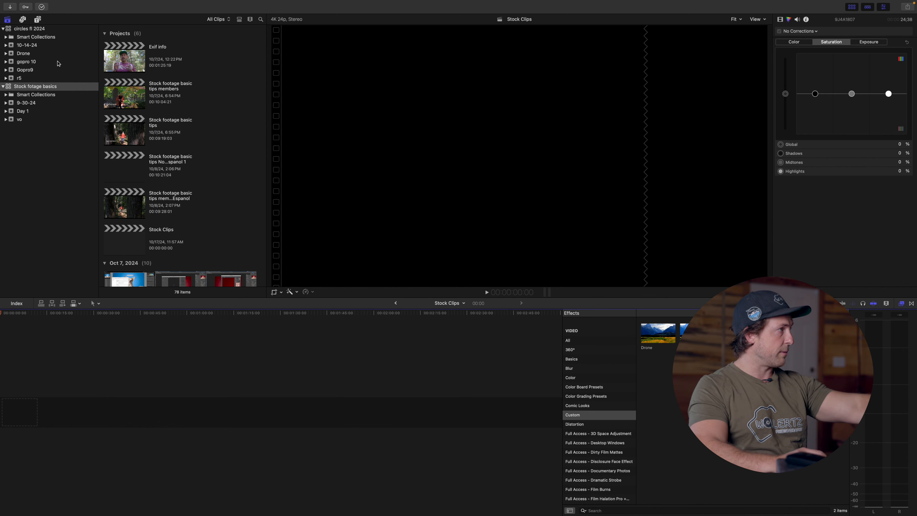
Browse the Day 1 event's clips and select a range of about 7 seconds in clip 9J4A0765.
click(23, 111)
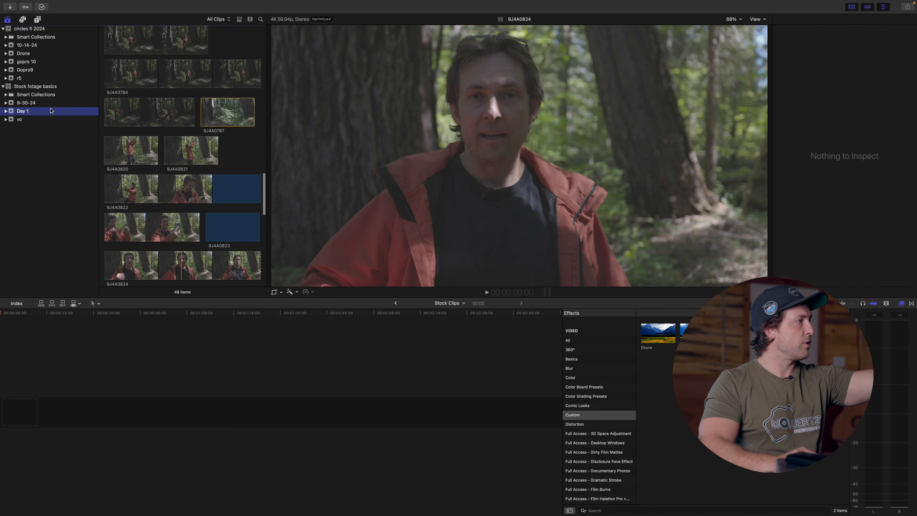
scroll(208, 119, up, 10)
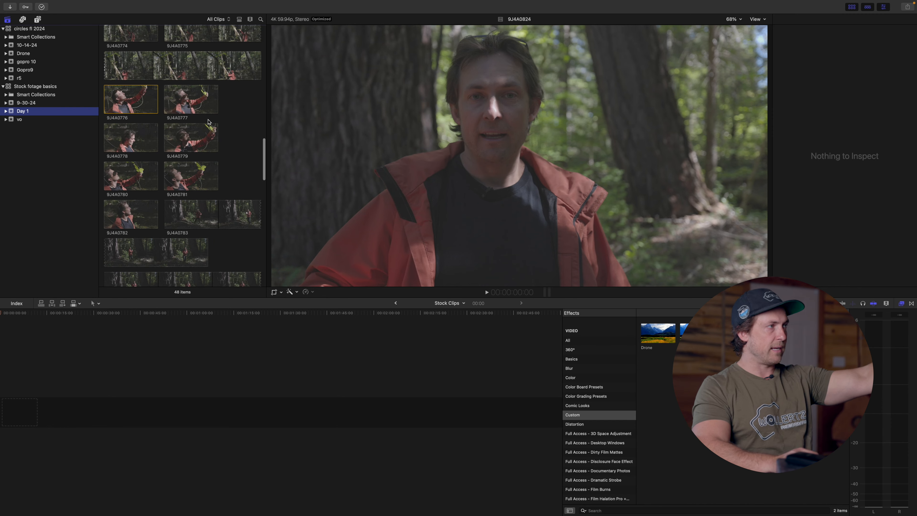
scroll(208, 121, up, 4)
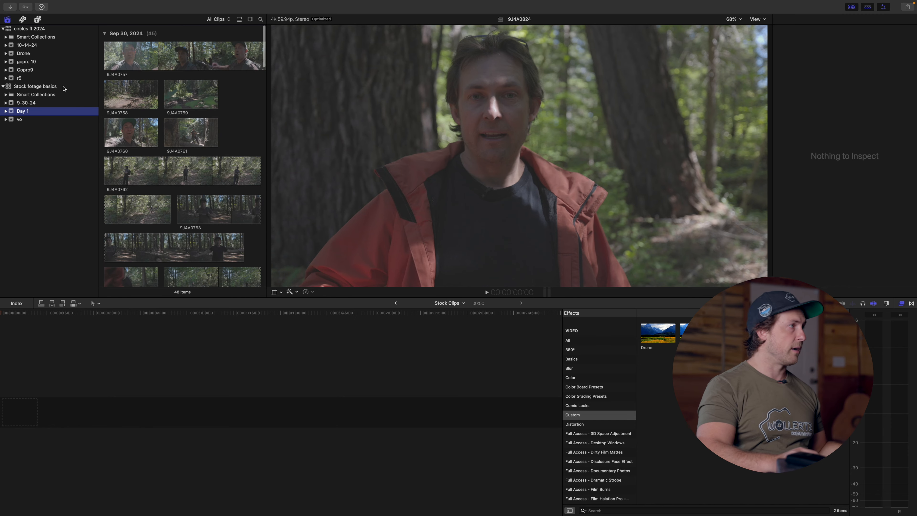
scroll(187, 176, down, 5)
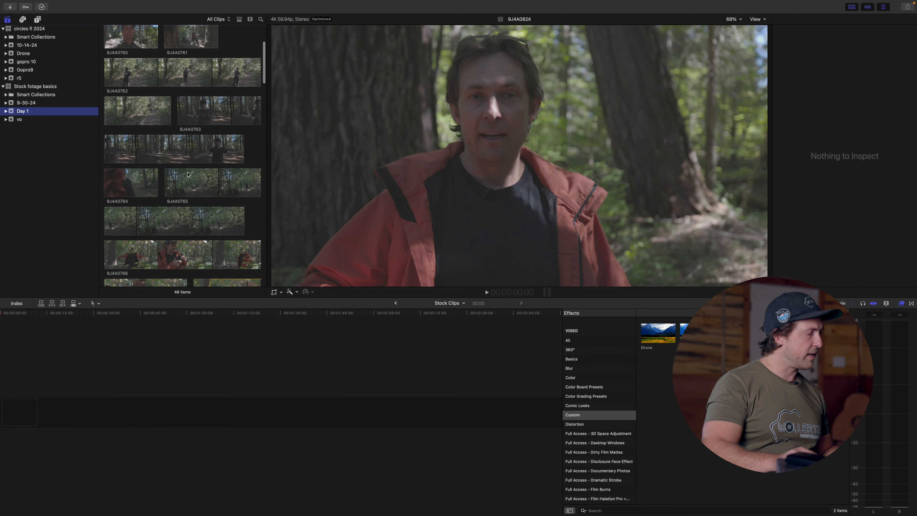
click(203, 169)
drag(203, 169, 181, 170)
Select a range of about 11 seconds in clip 9J4A0773 and add it to the Stock Clips timeline.
scroll(193, 213, down, 2)
scroll(194, 213, down, 6)
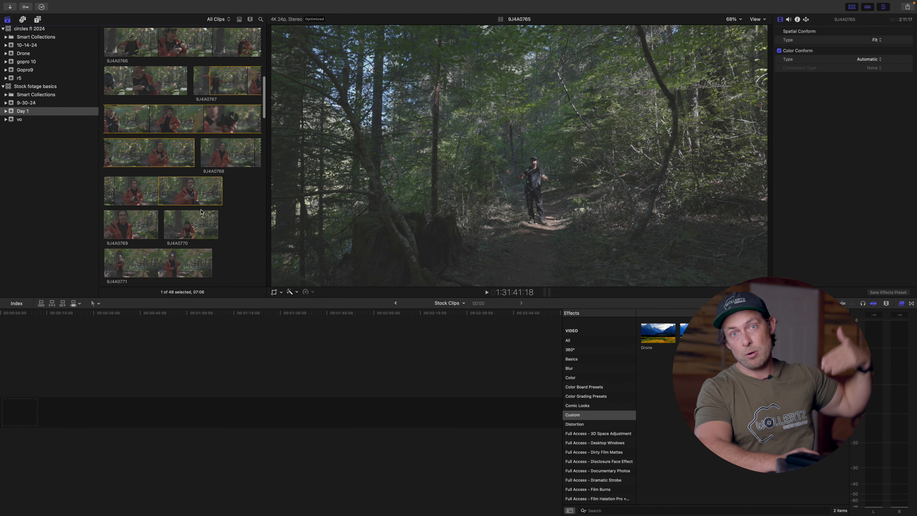
scroll(201, 212, down, 4)
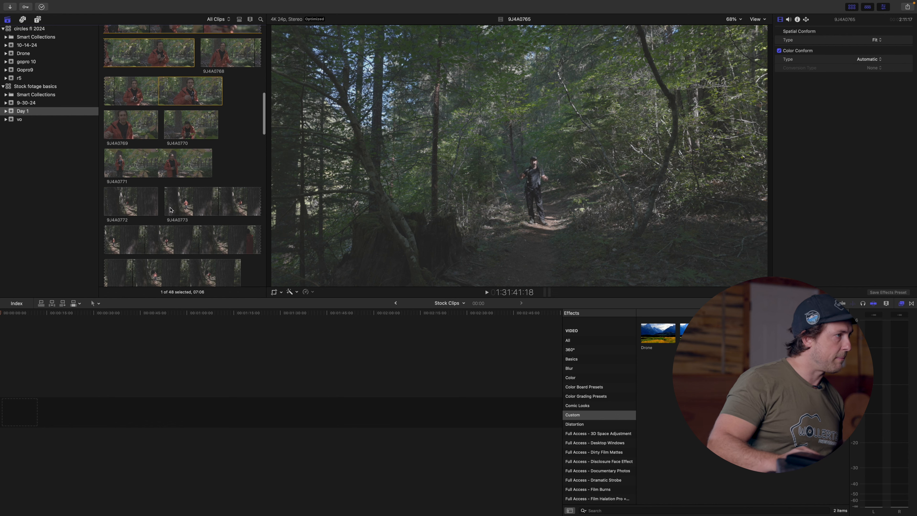
drag(178, 206, 198, 202)
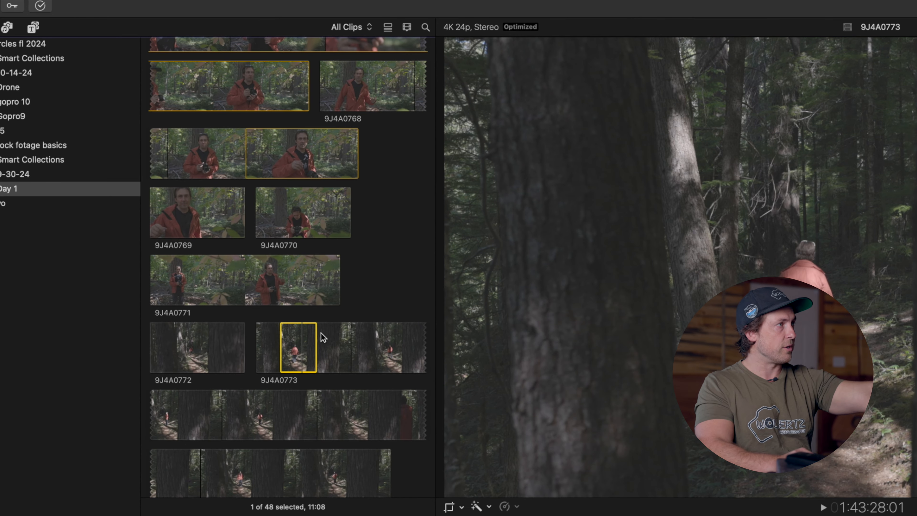
drag(72, 399, 60, 488)
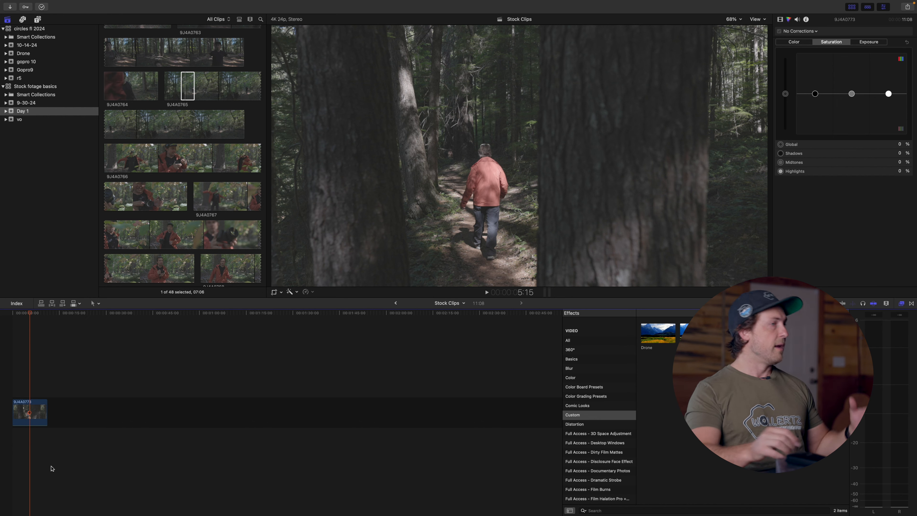
Adjust the timeline clip's Color Board exposure to 69% highlights, -35% shadows and about 36% midtones.
click(37, 408)
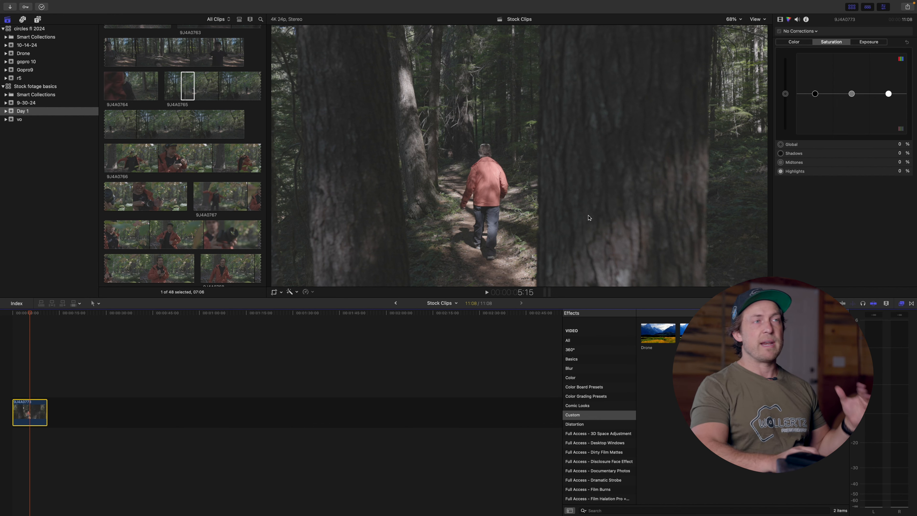
click(879, 43)
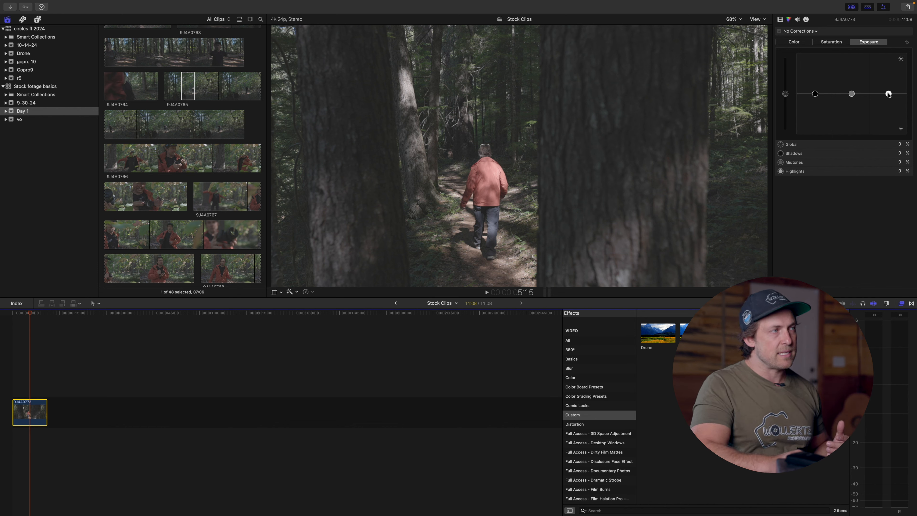
drag(888, 94, 893, 67)
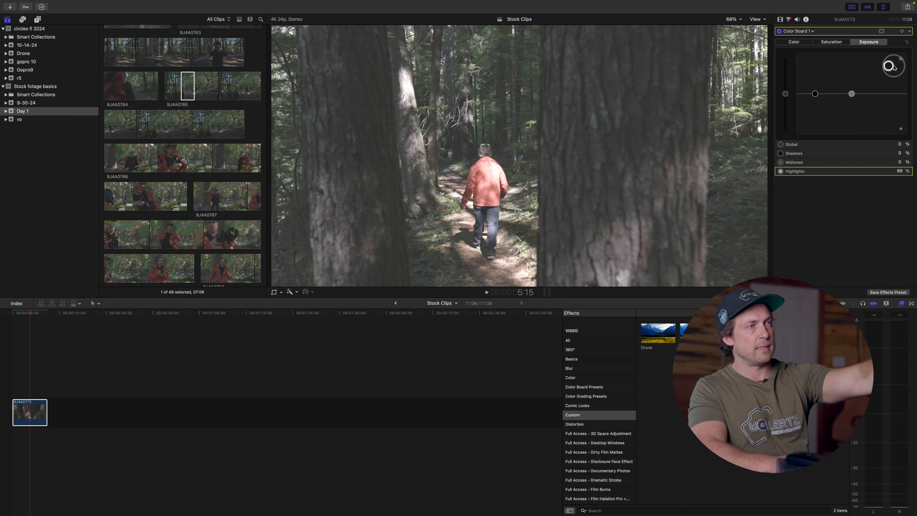
mouse_move(815, 94)
mouse_down()
mouse_move(854, 90)
mouse_move(815, 107)
mouse_move(853, 84)
mouse_move(815, 107)
mouse_up()
drag(851, 82, 852, 82)
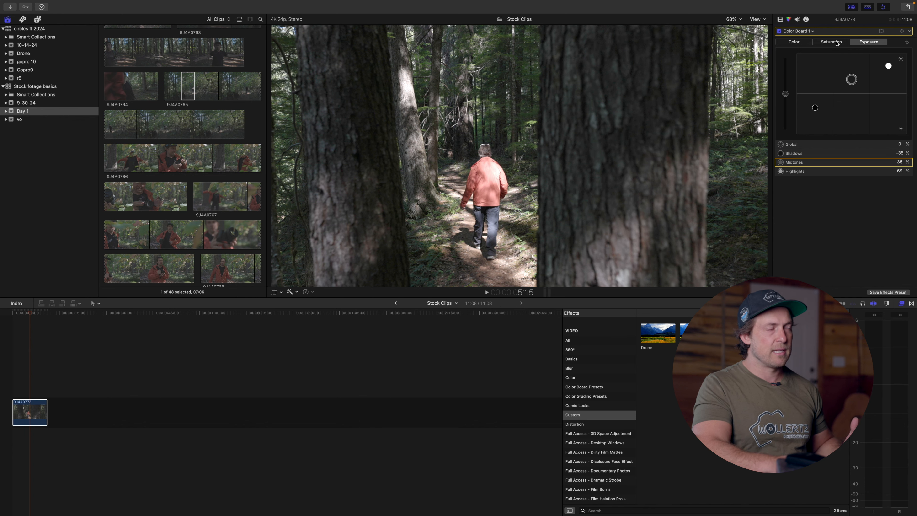
Raise the clip's Color Board saturation to 63% midtones, 50% highlights and 60% shadows.
click(836, 43)
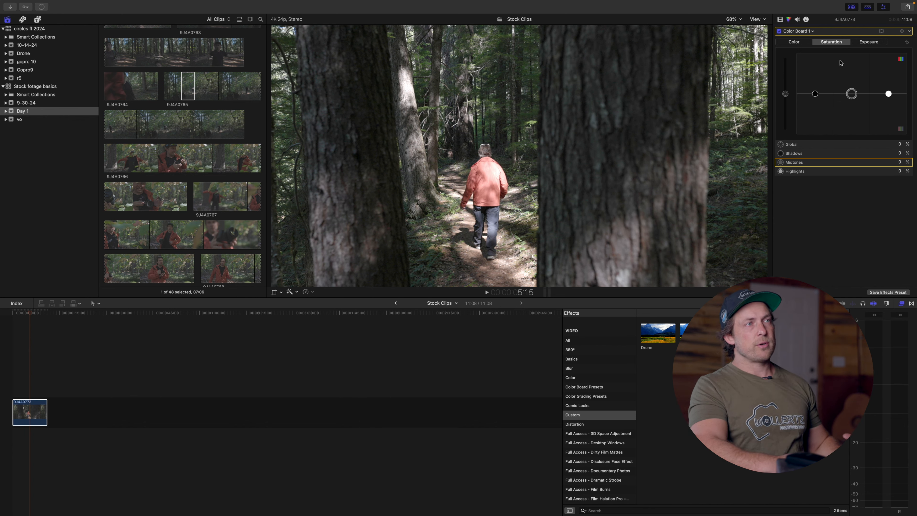
drag(854, 95, 888, 73)
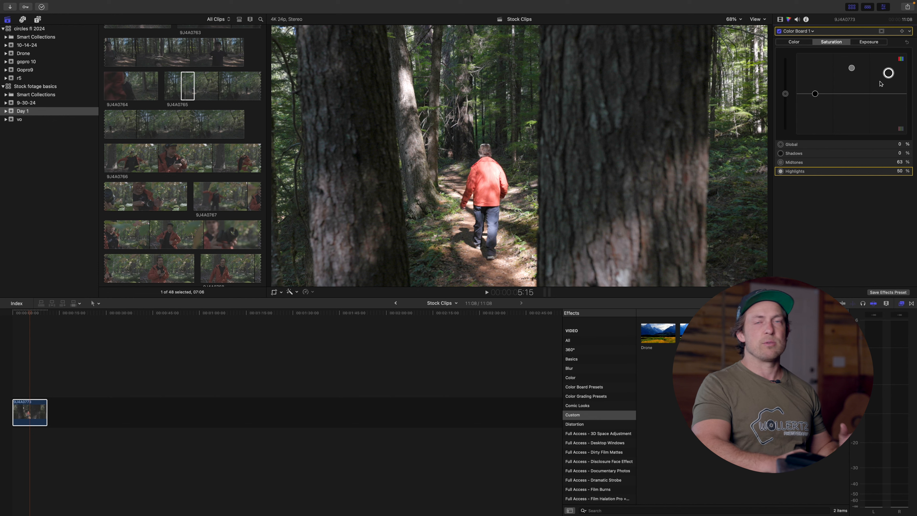
drag(815, 94, 819, 71)
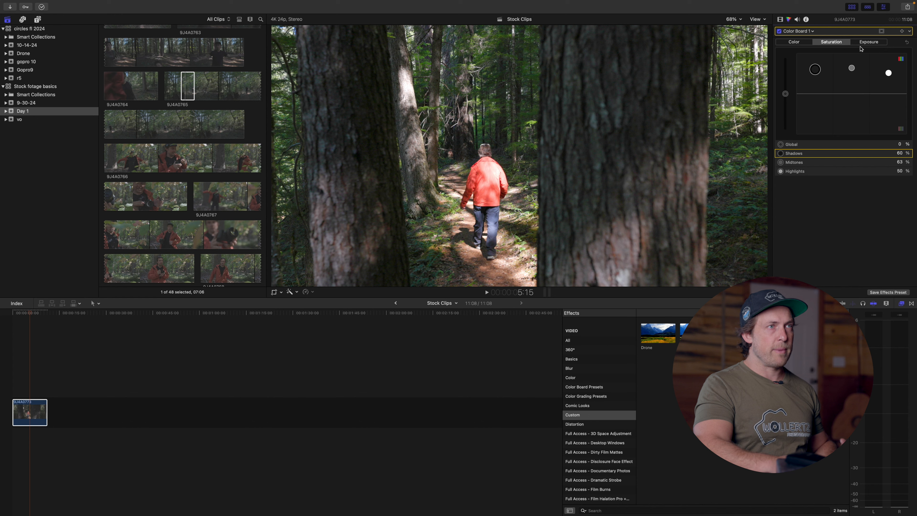
Refine the clip's exposure to 51% highlights and 40% midtones.
click(868, 42)
mouse_move(889, 68)
mouse_down()
mouse_move(851, 78)
mouse_move(888, 73)
mouse_up()
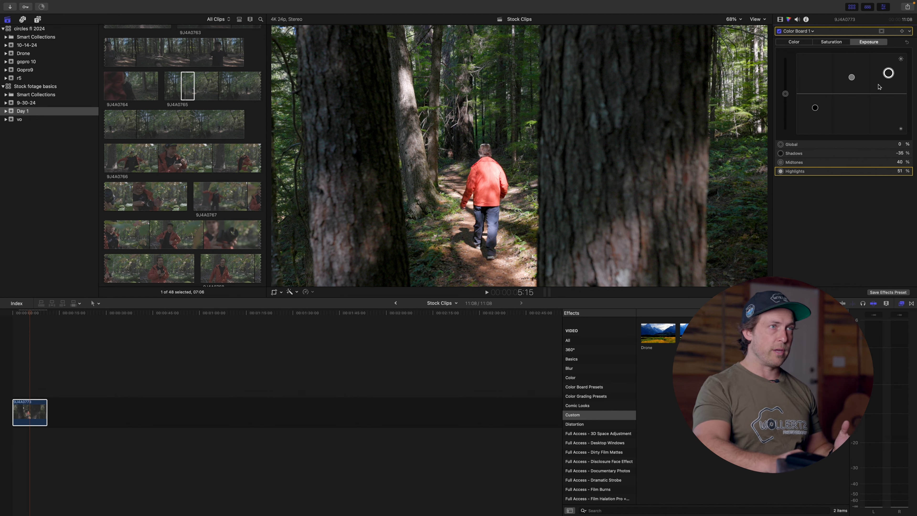
Try shifting the clip's global color toward yellow on the Color Board, and reset it.
click(831, 42)
click(794, 42)
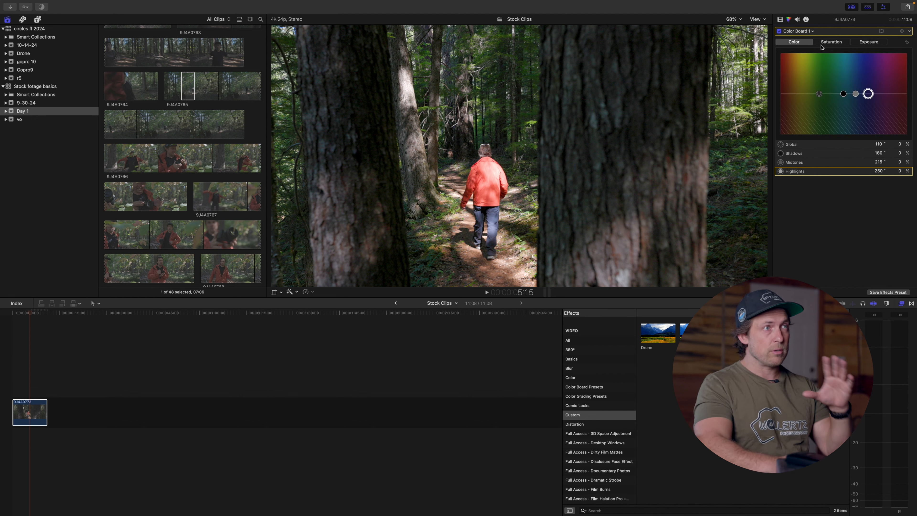
drag(821, 95, 795, 97)
key(Delete)
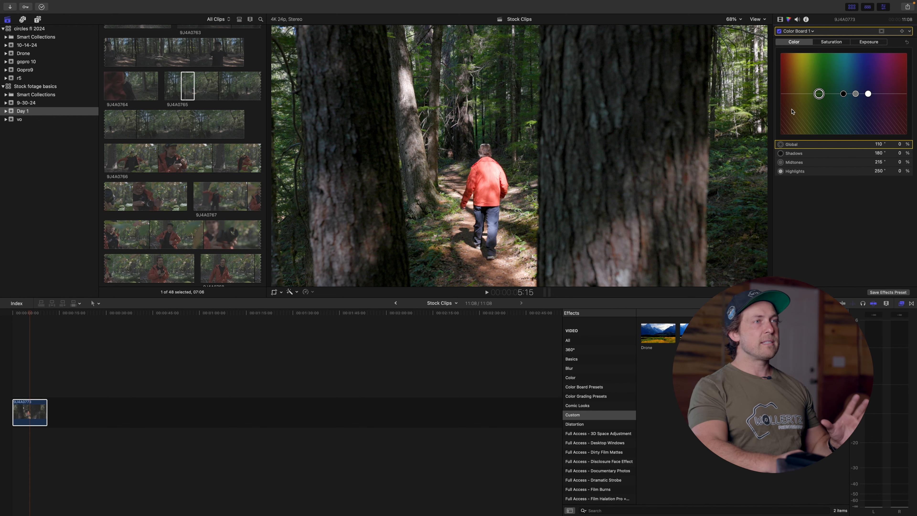
Play the graded clip in the timeline from its start.
click(20, 359)
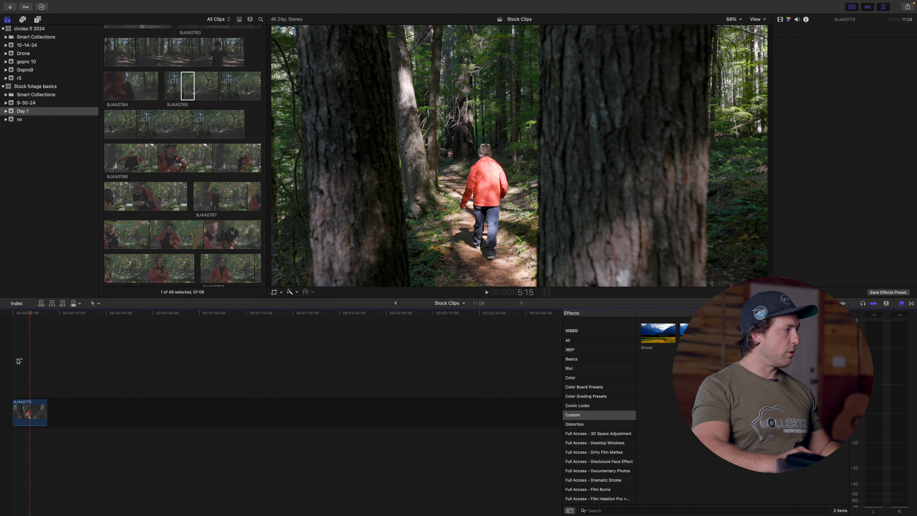
key(space)
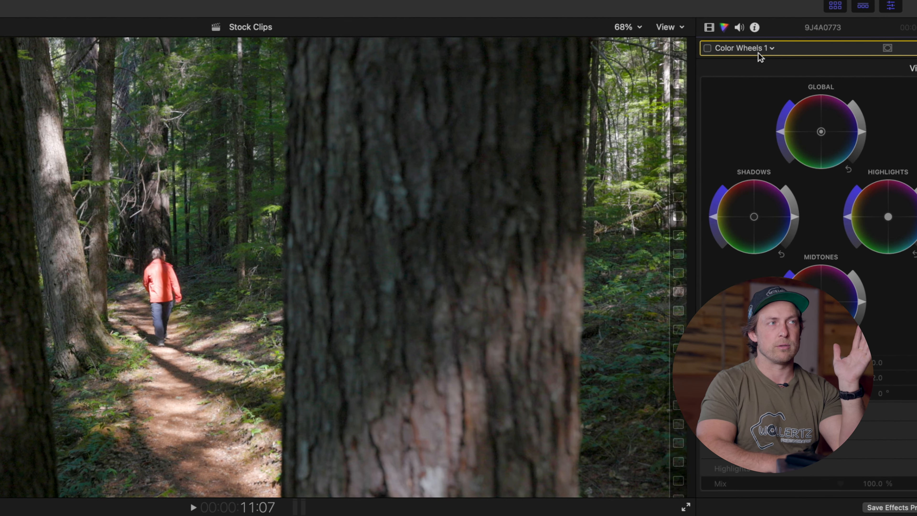
Return to the Color Board 1 correction and add a further Color Wheels correction to the clip.
click(815, 31)
click(761, 80)
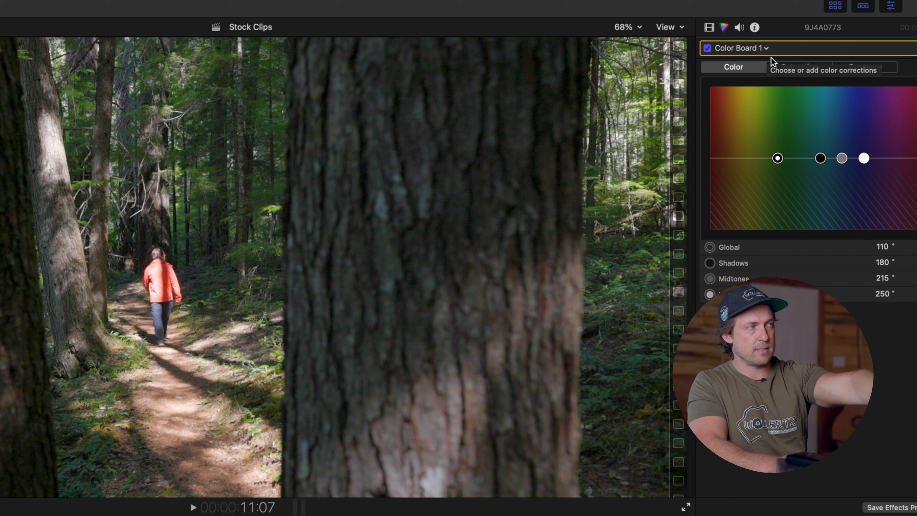
click(758, 50)
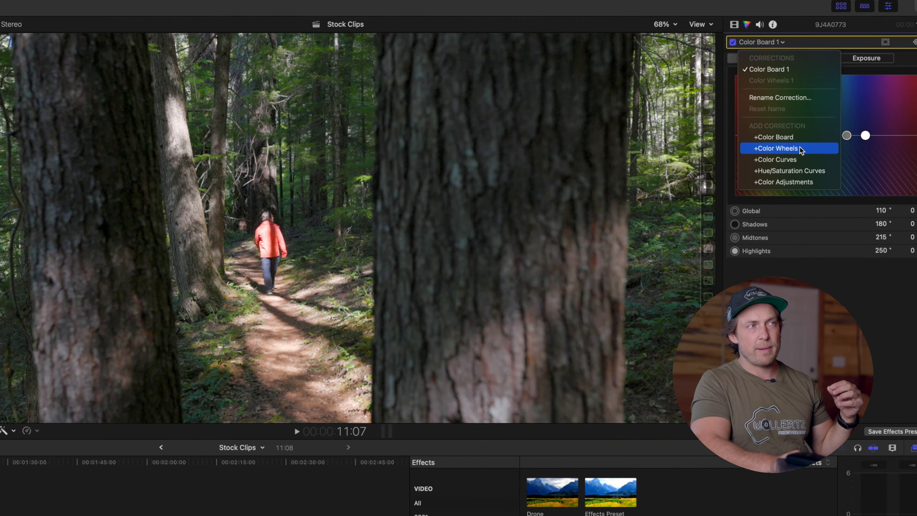
click(785, 172)
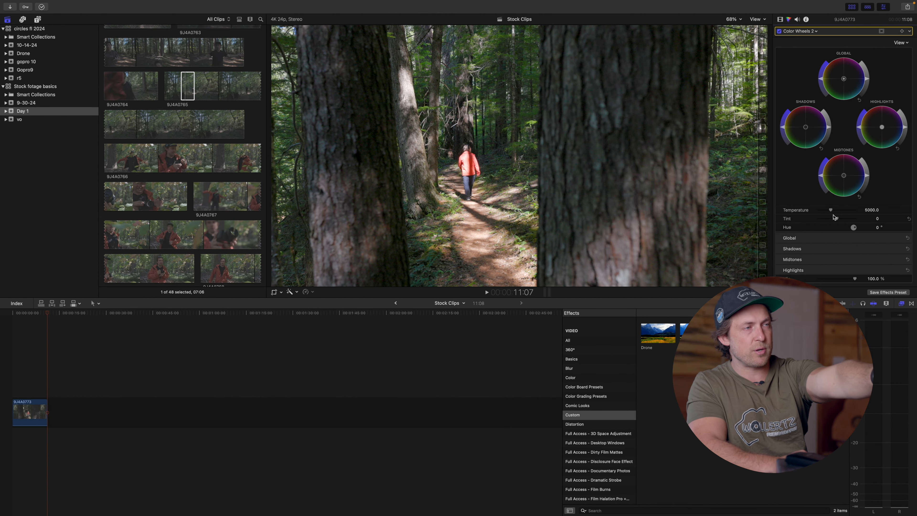
Try a temperature of 5500 in the new Color Wheels correction.
mouse_move(832, 213)
mouse_down()
mouse_move(840, 213)
mouse_move(833, 213)
mouse_up()
click(872, 210)
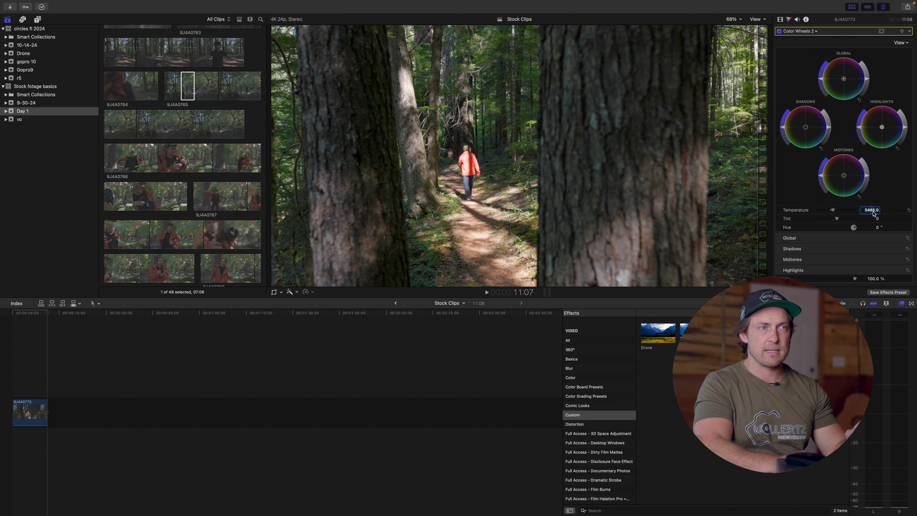
text(5500)
key(Return)
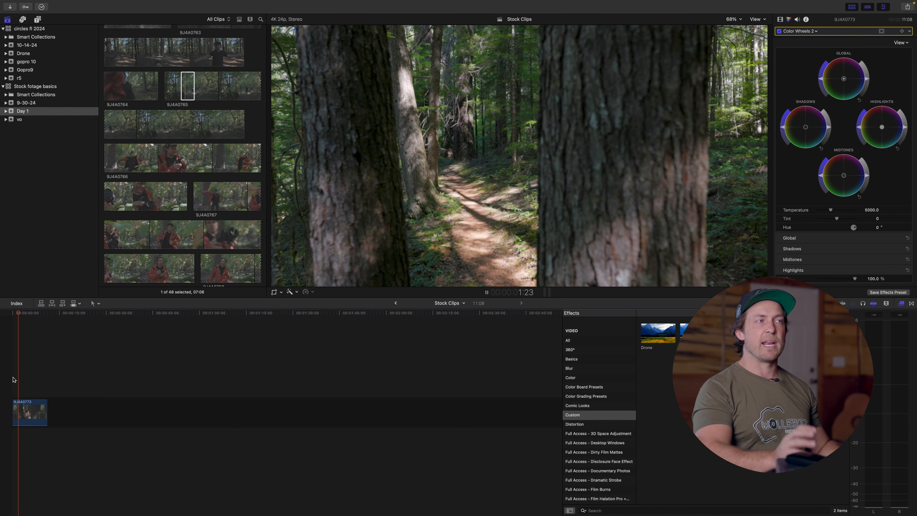
Play back the timeline clip and adjust its start and end edges to a duration of about 11:11.
key(space)
mouse_move(12, 404)
mouse_down()
mouse_move(40, 397)
mouse_move(29, 397)
mouse_move(29, 409)
mouse_up()
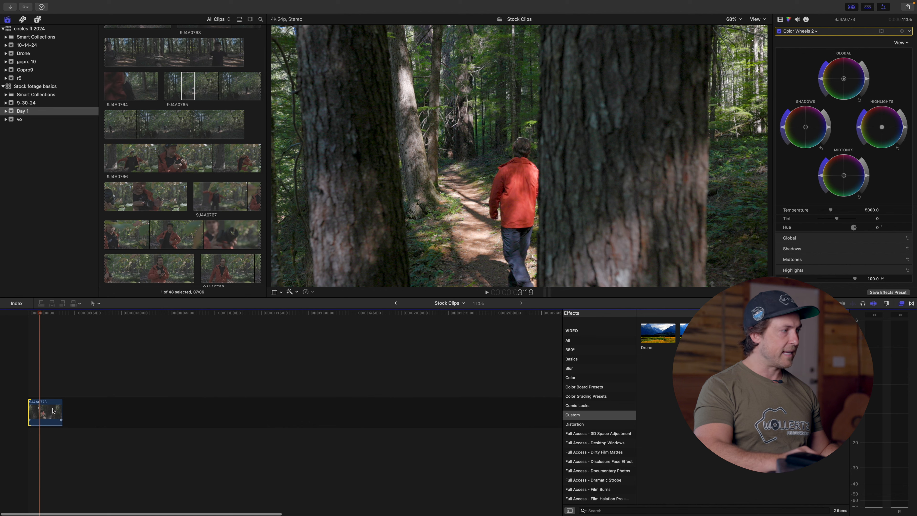
click(60, 404)
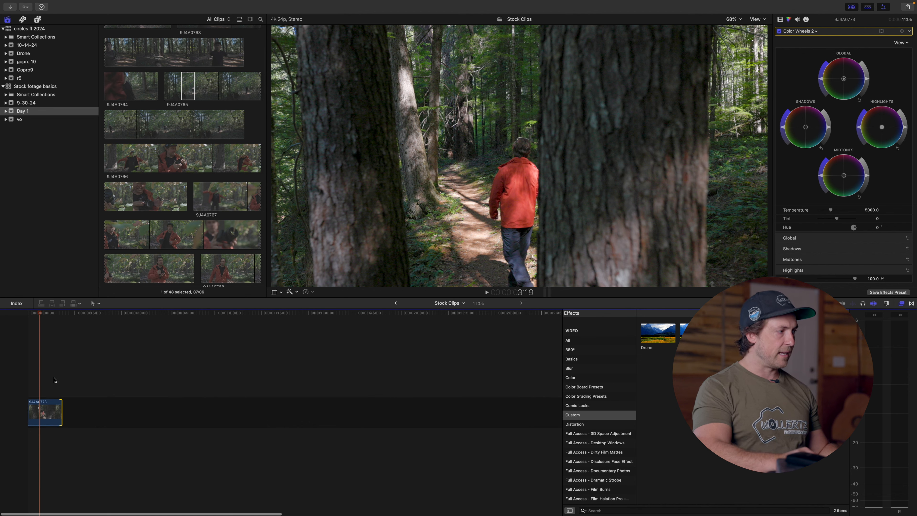
click(27, 373)
key(space)
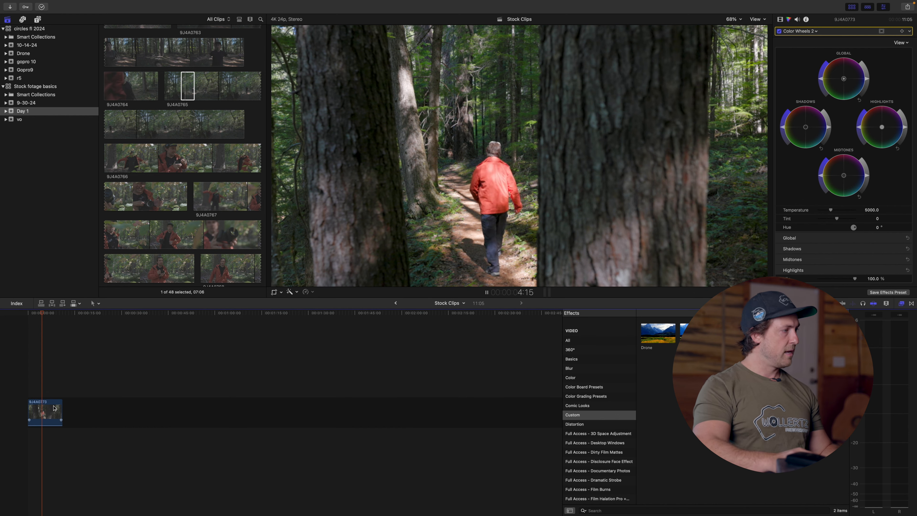
drag(61, 406, 60, 405)
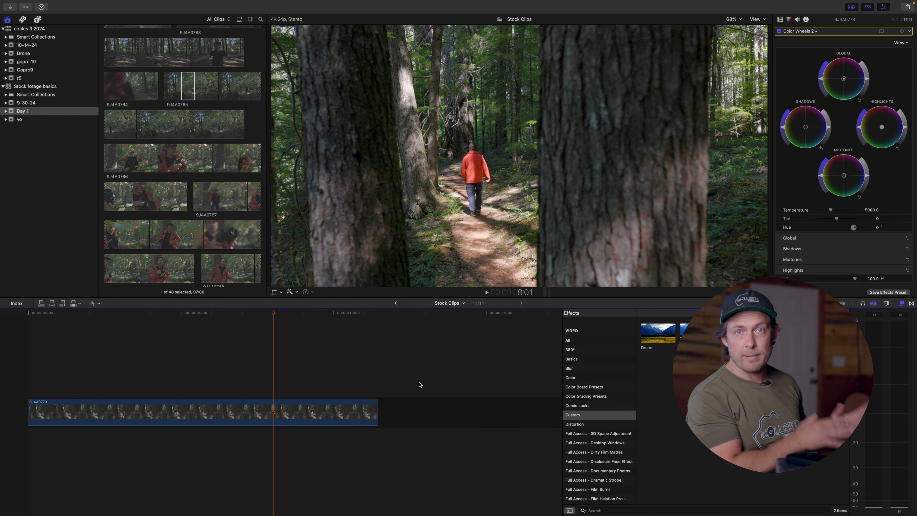
Start saving the clip's color corrections as an effects preset named Forest Green.
click(894, 292)
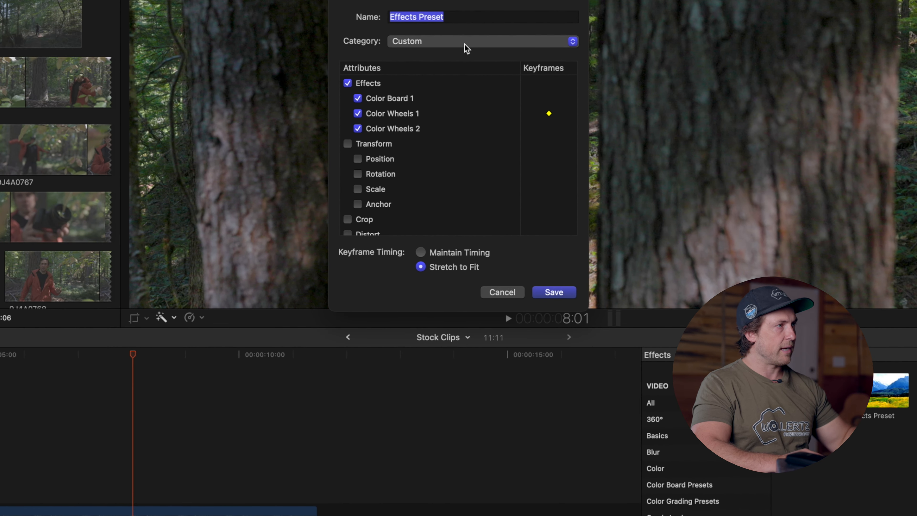
text(Fore)
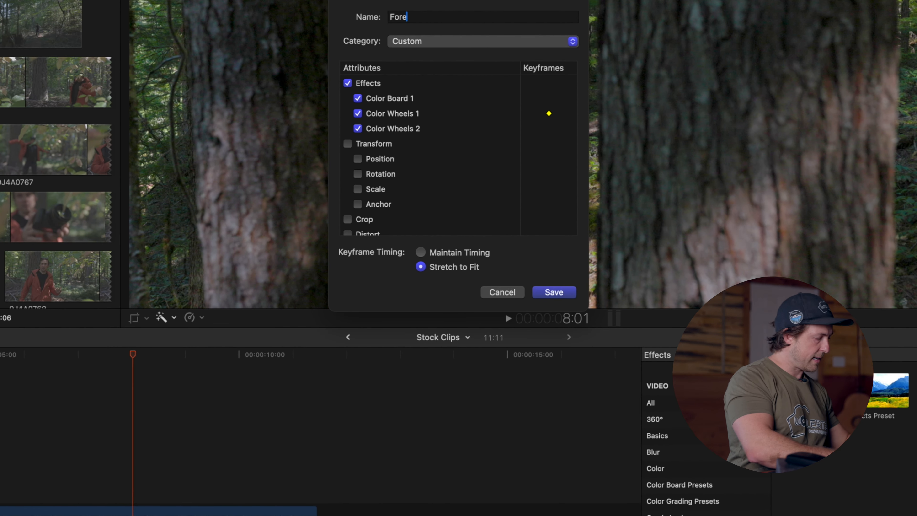
text(st Green)
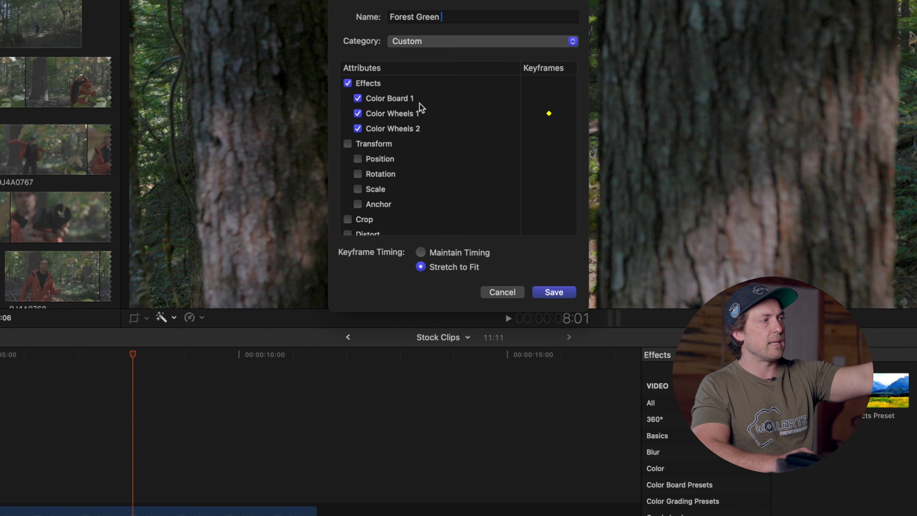
Exclude Color Wheels 1 from the preset, keeping only Color Board 1 and Color Wheels 2 among the included attributes.
click(358, 129)
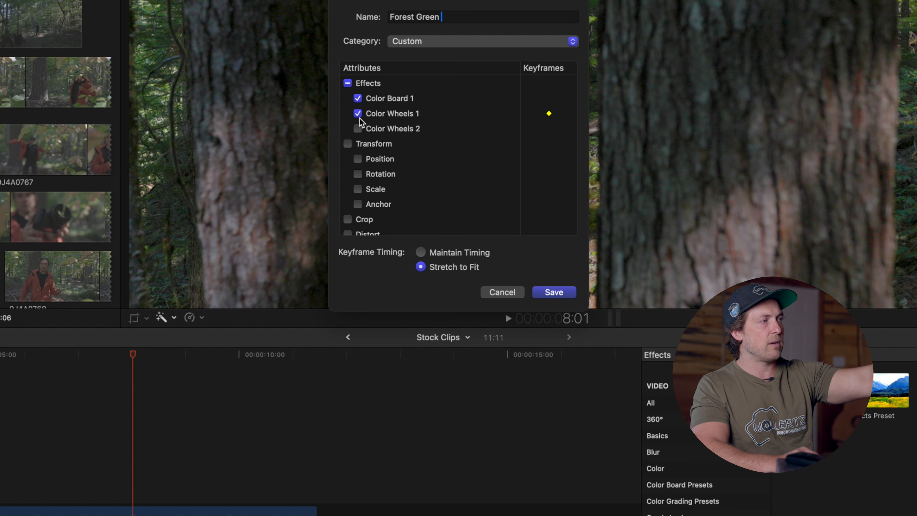
click(358, 114)
click(358, 129)
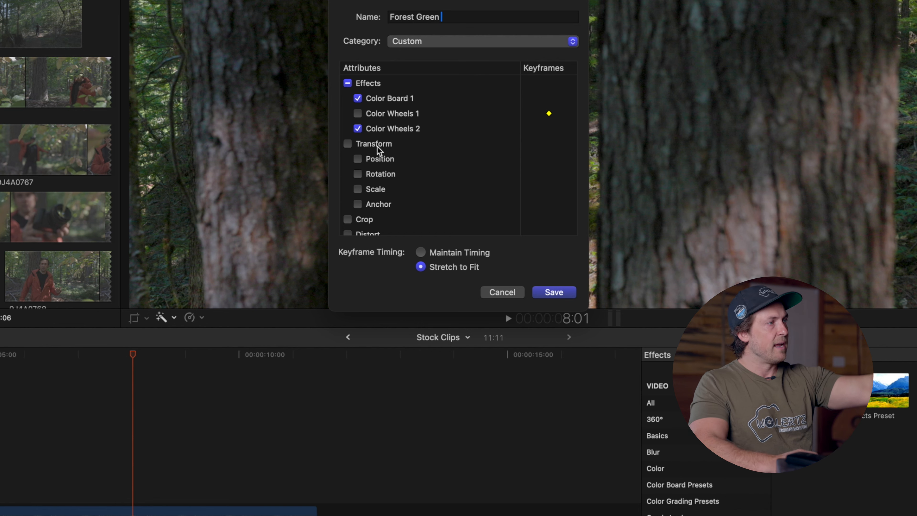
scroll(396, 169, down, 2)
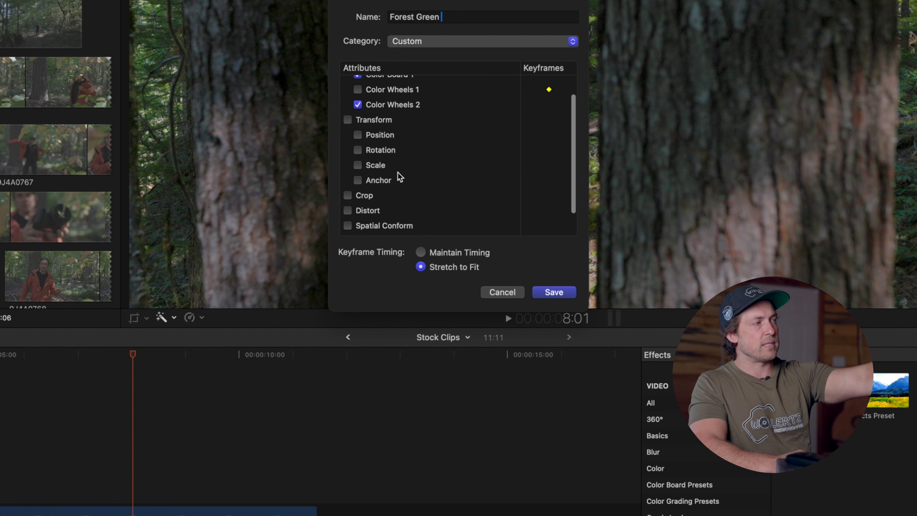
scroll(399, 196, down, 2)
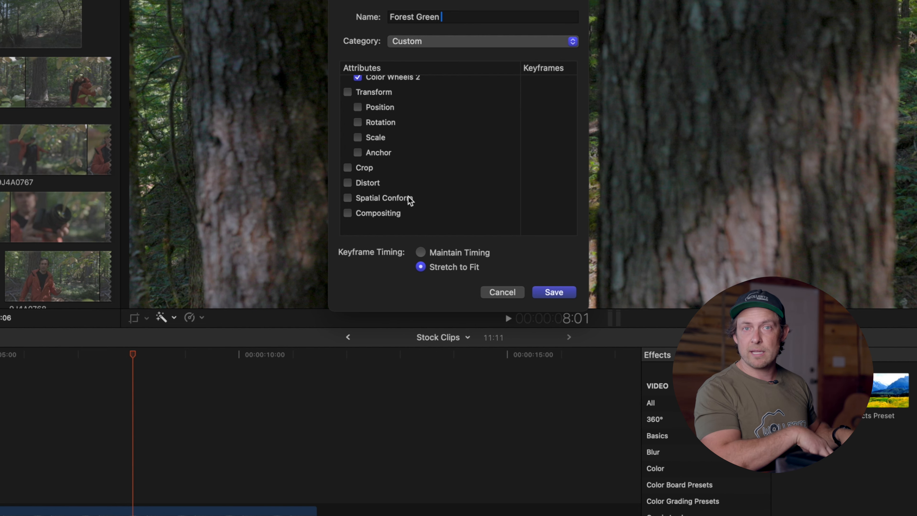
scroll(456, 152, up, 4)
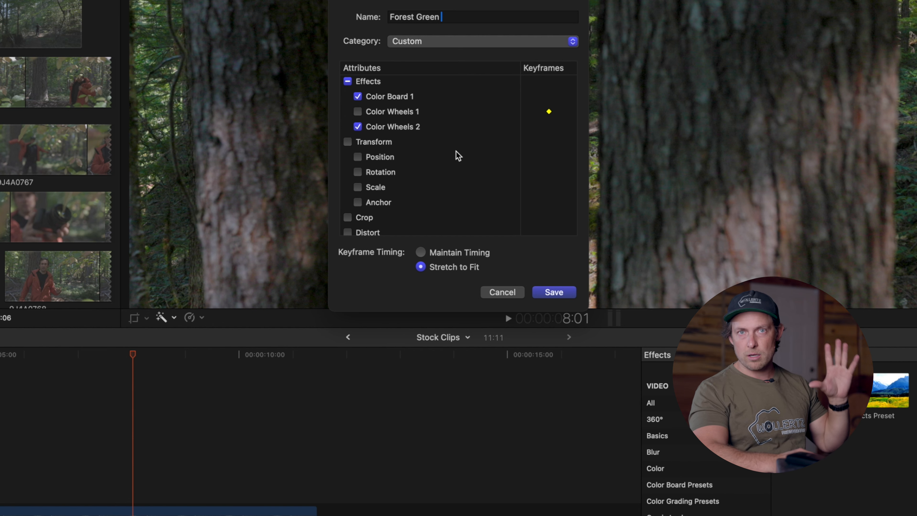
scroll(456, 152, down, 3)
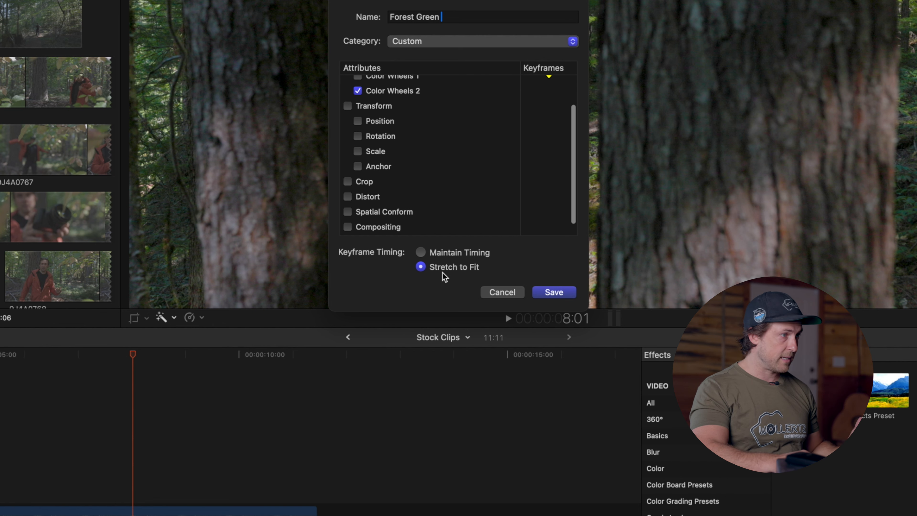
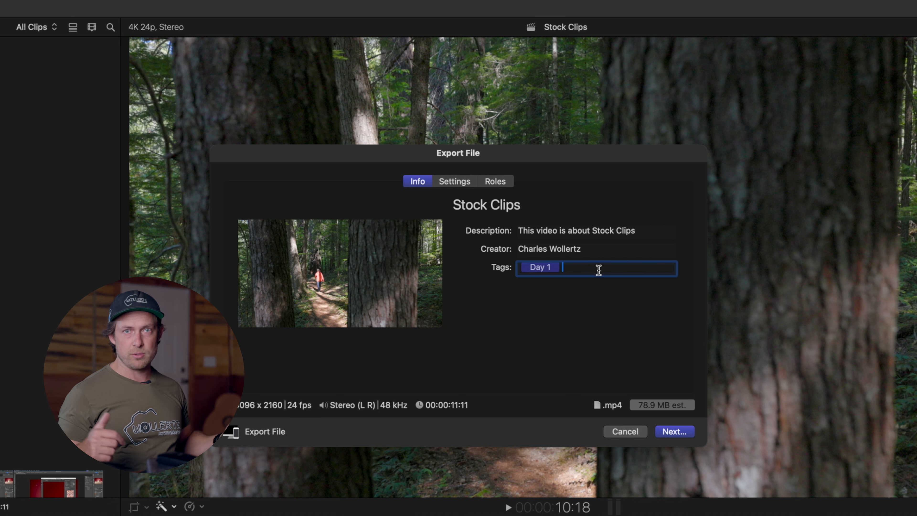
Set the export file's description to "Man walking through a forest wearing a bright orange jacket".
key(Tab)
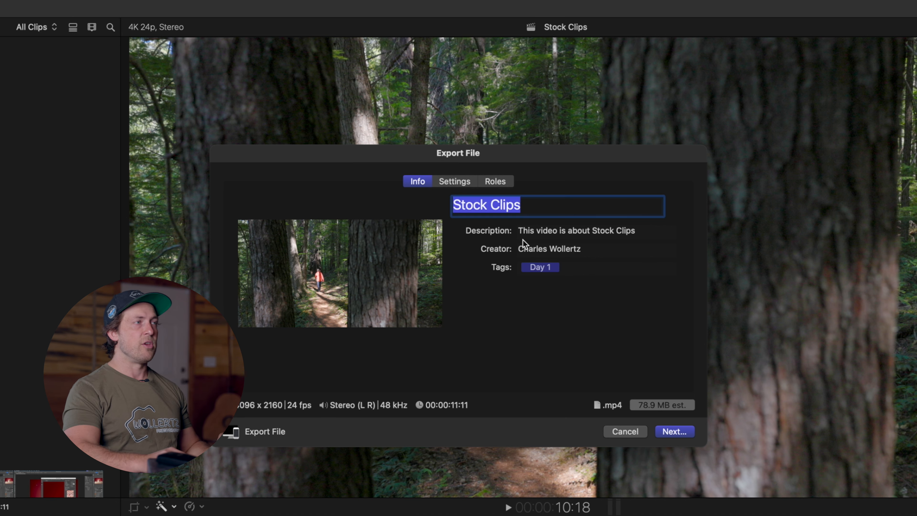
click(626, 232)
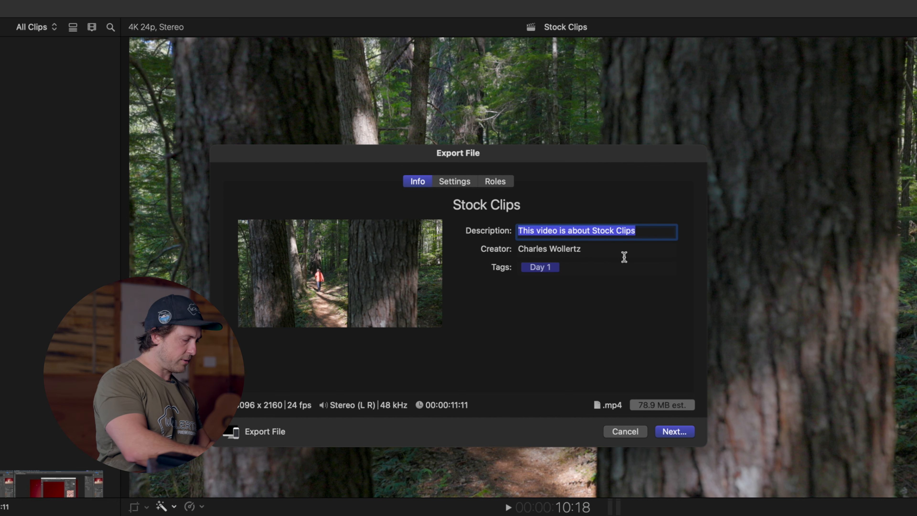
text(Man walking )
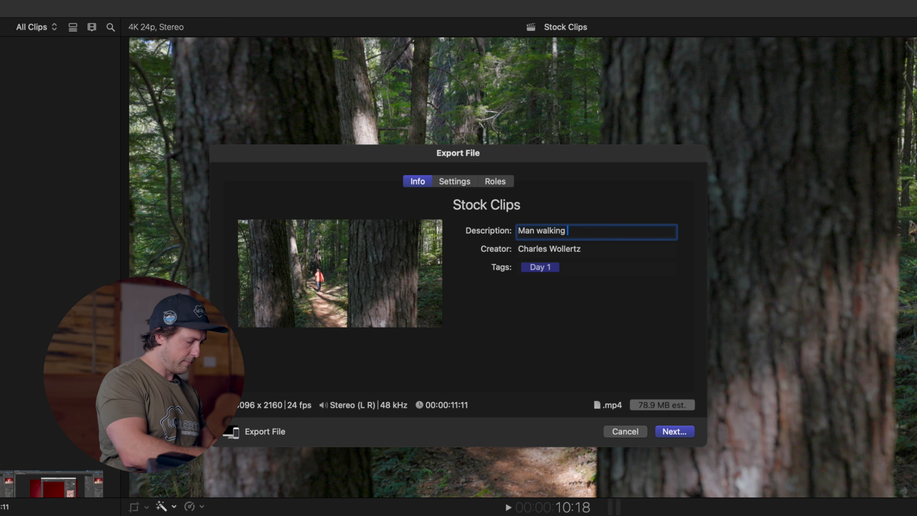
text(through)
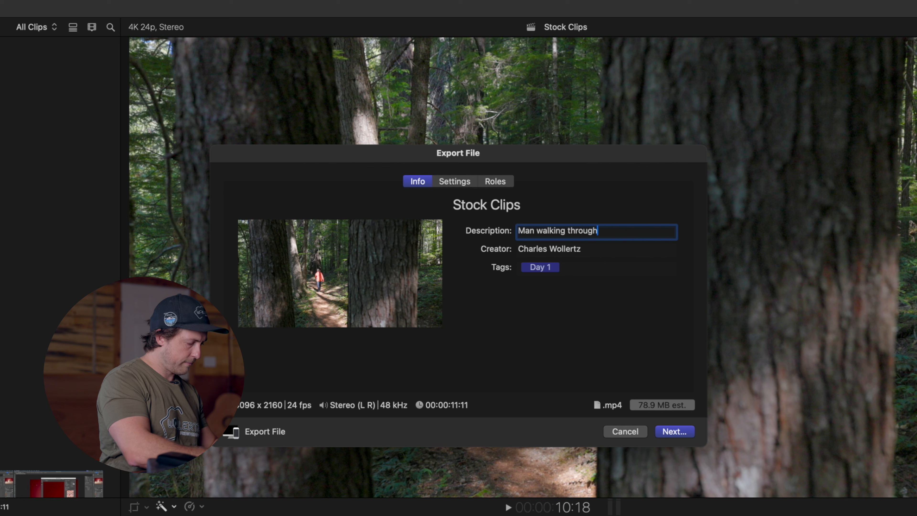
text( a forest )
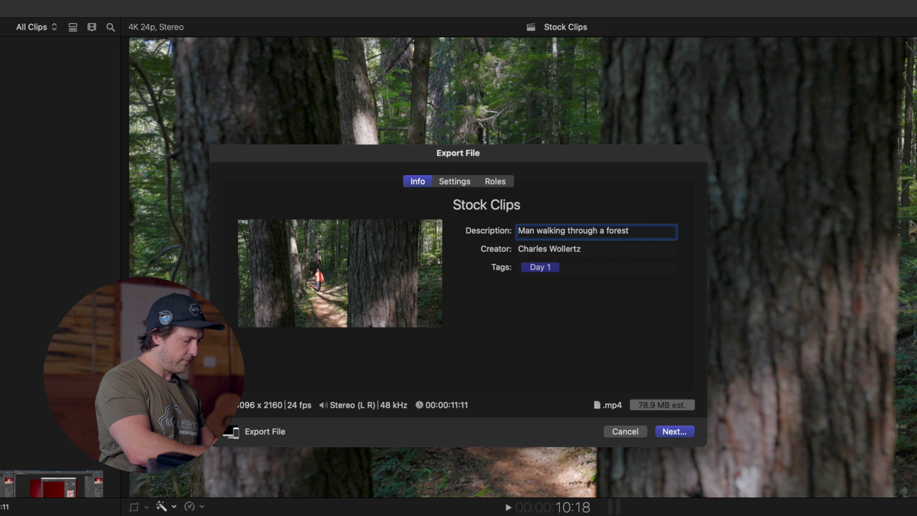
text(we)
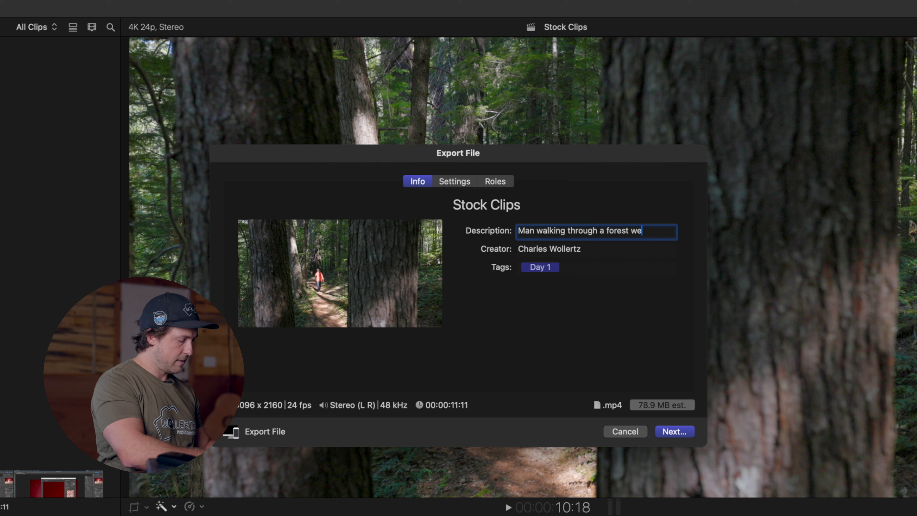
text(aring a bright orange jacket)
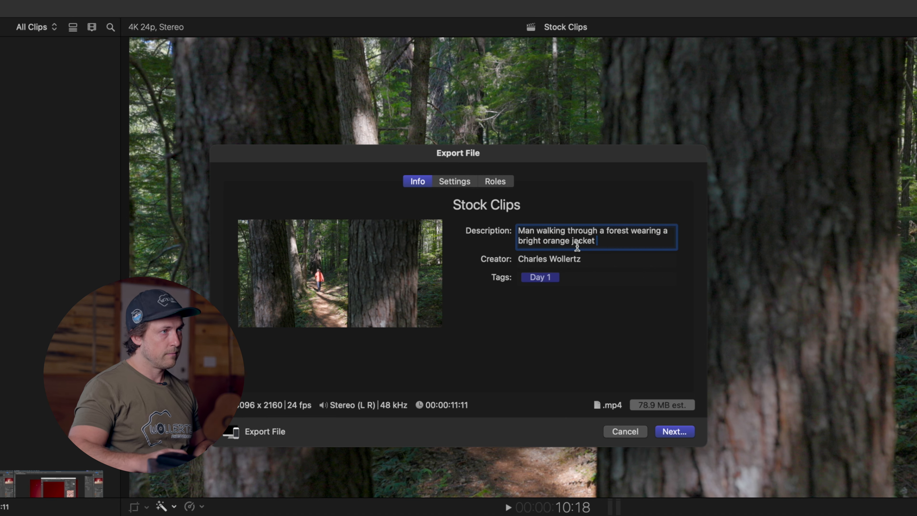
Copy the description text over the export title and begin editing the tags.
drag(549, 207, 449, 197)
key(Tab)
key(super+c)
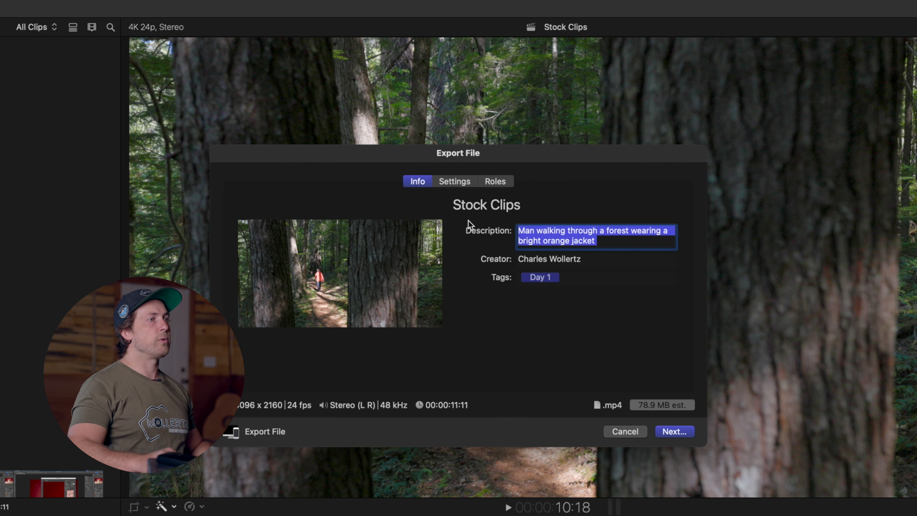
click(534, 203)
key(super+v)
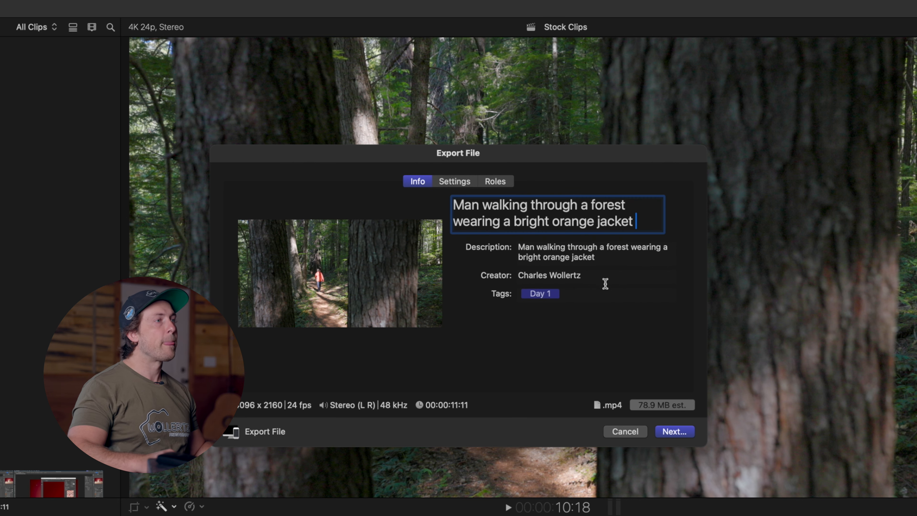
click(578, 294)
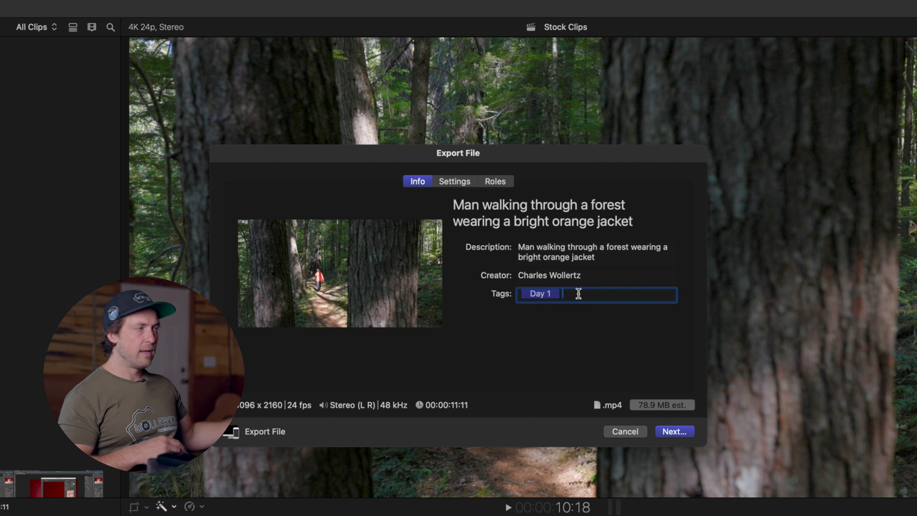
Review the export's format, codec and resolution choices, keeping Computer, H.264 Multi-pass (Better) and 4096 x 2160.
click(469, 182)
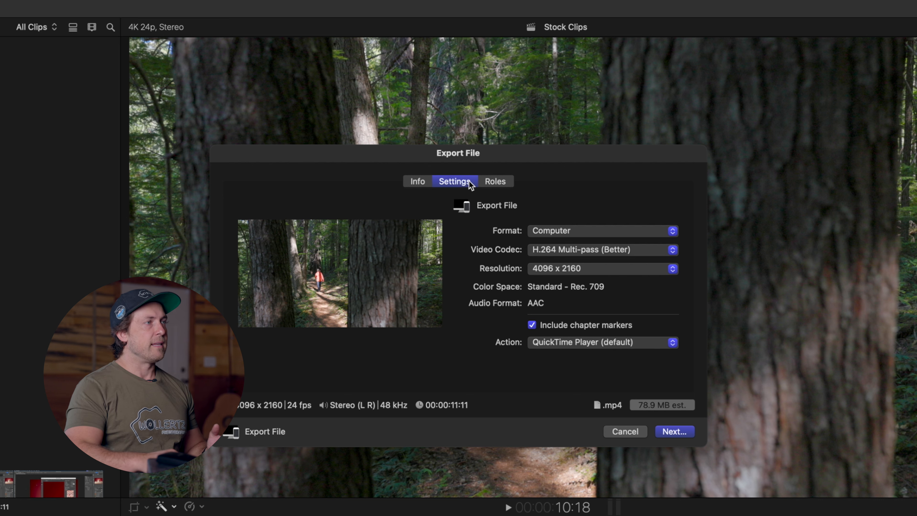
click(574, 234)
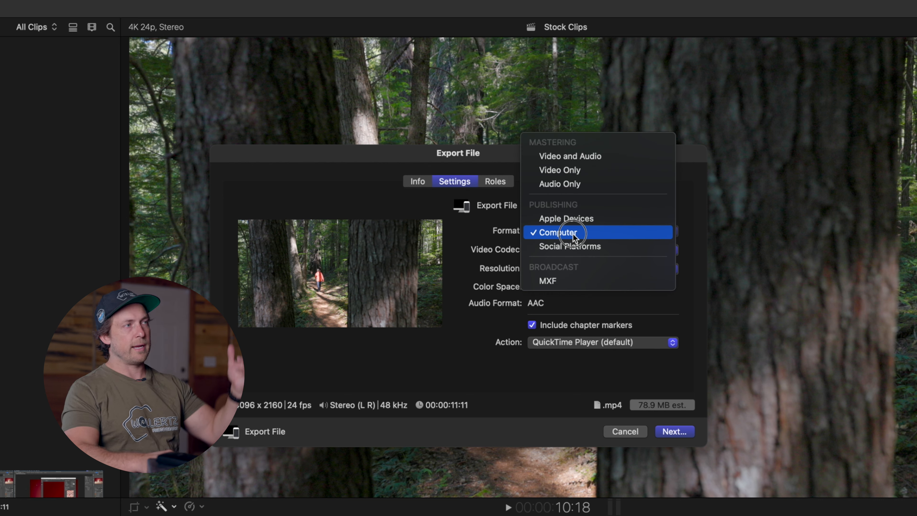
click(573, 234)
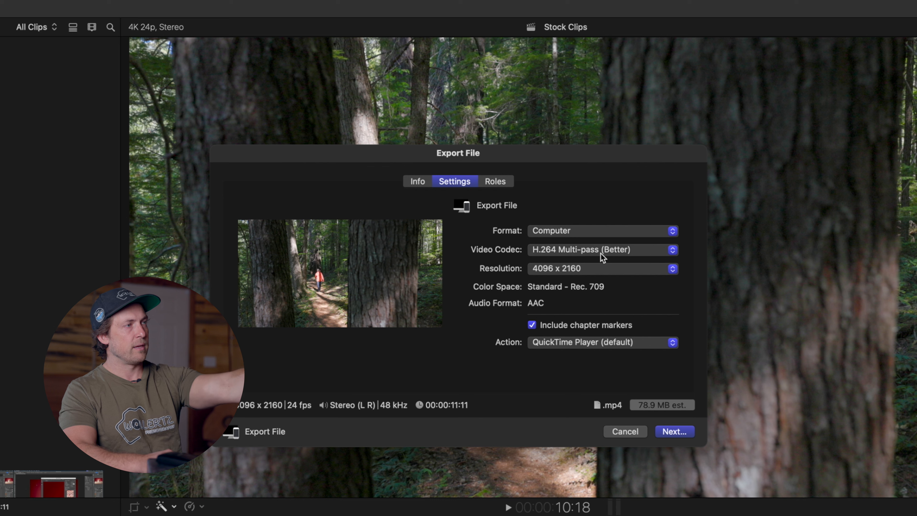
click(619, 251)
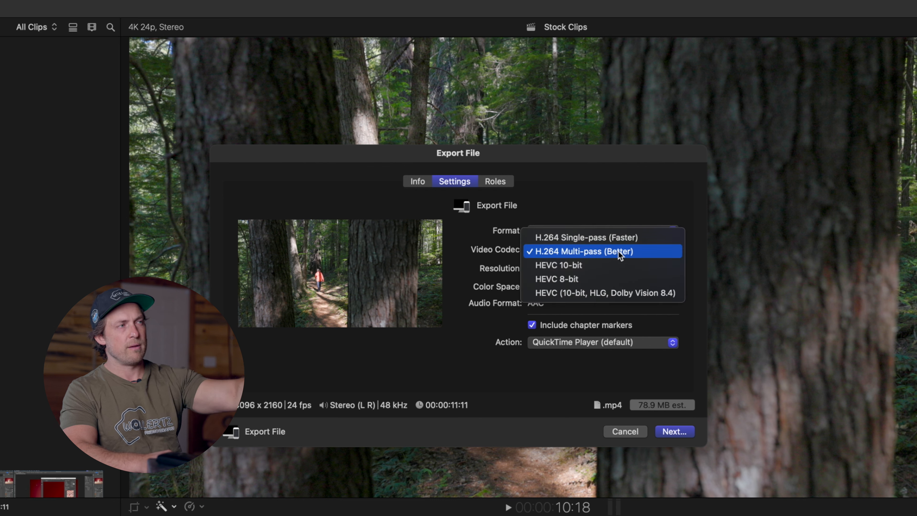
click(618, 251)
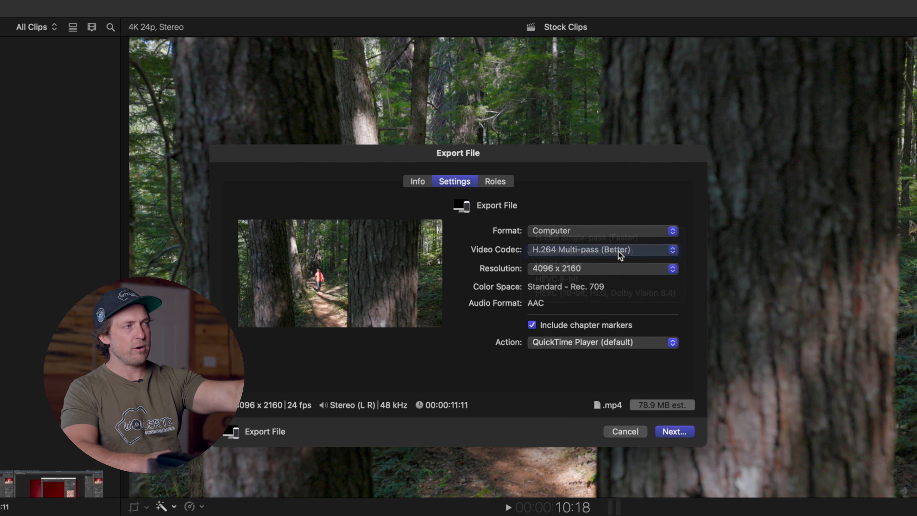
click(610, 276)
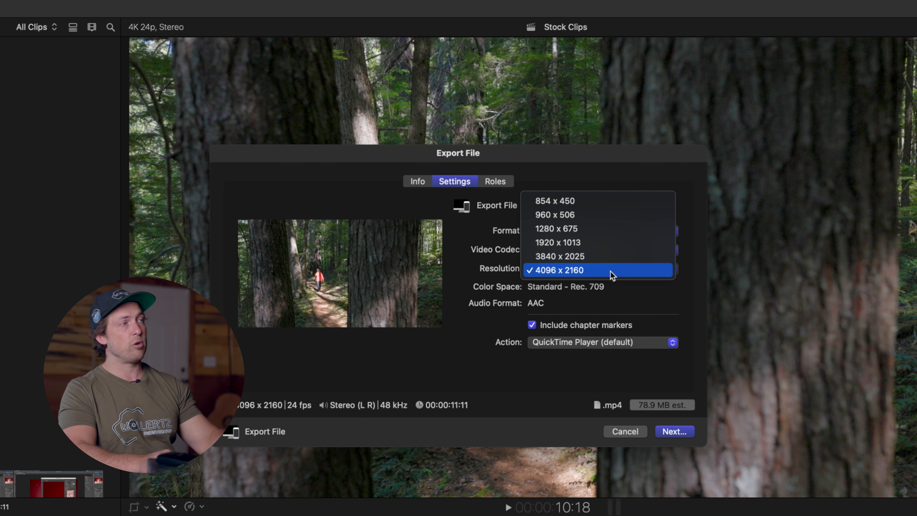
click(610, 271)
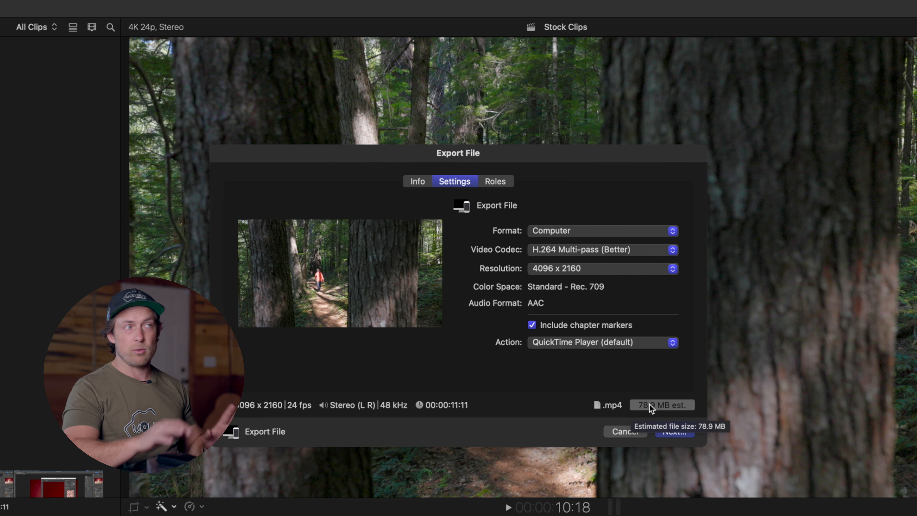
Try the Video Only export format, return the format to Computer, and go back to the export information.
click(619, 234)
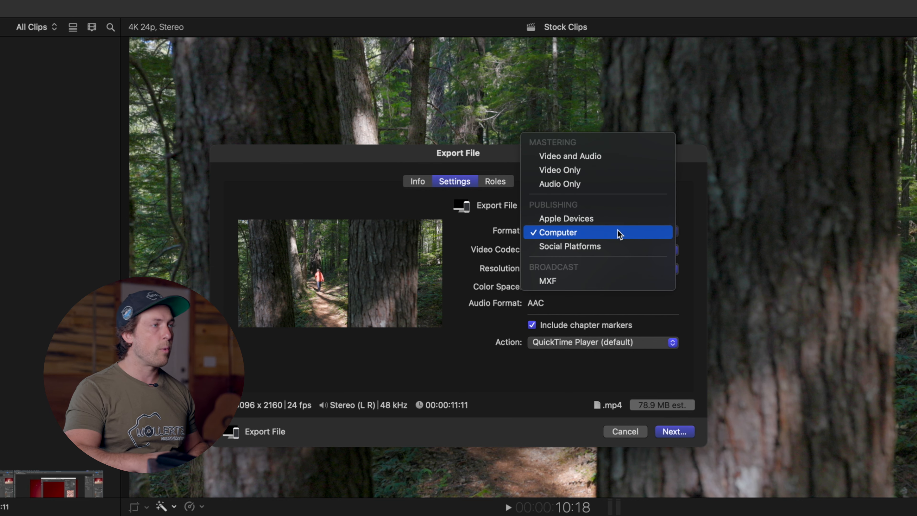
click(614, 172)
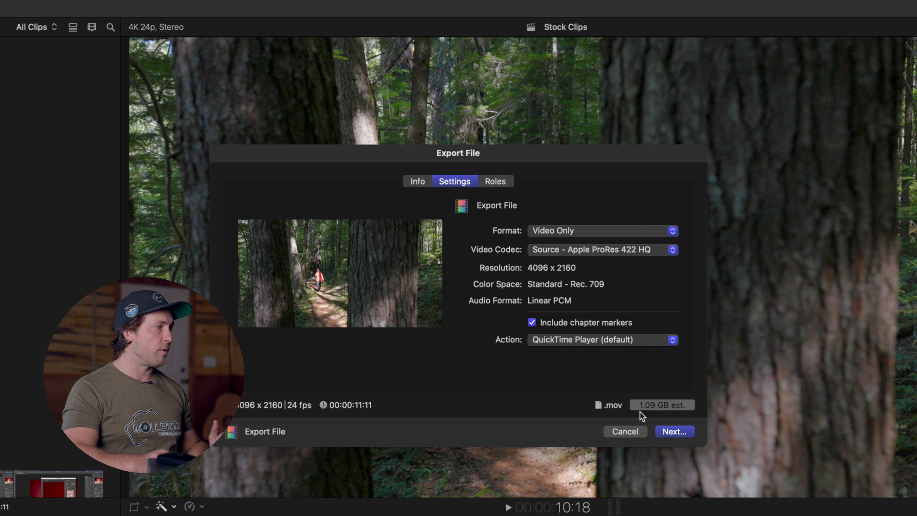
click(582, 232)
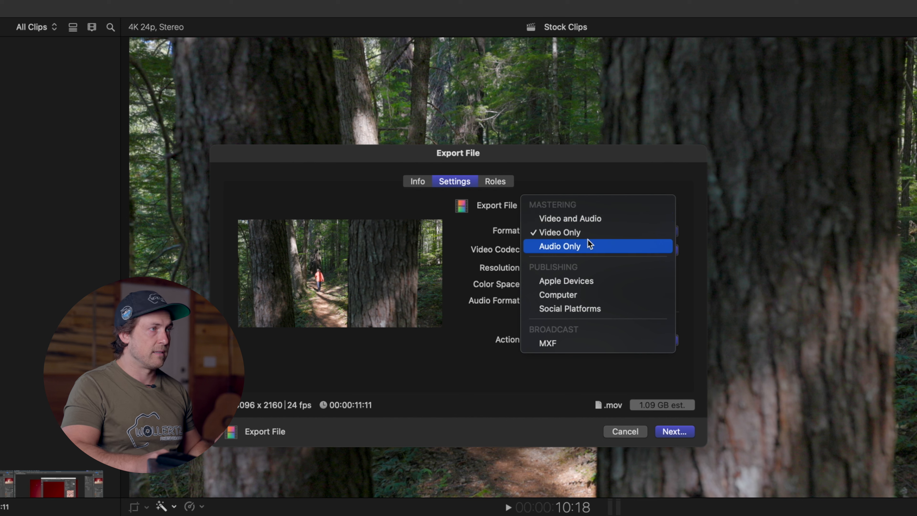
click(587, 293)
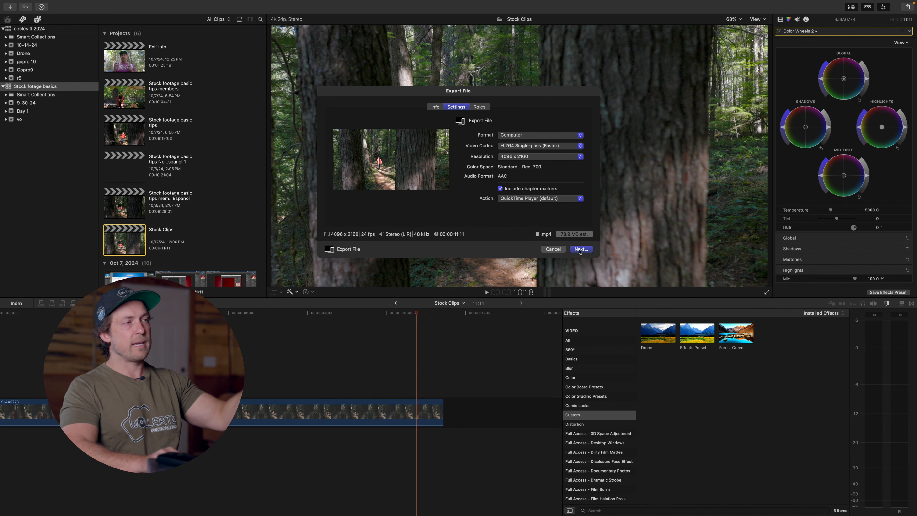
click(433, 107)
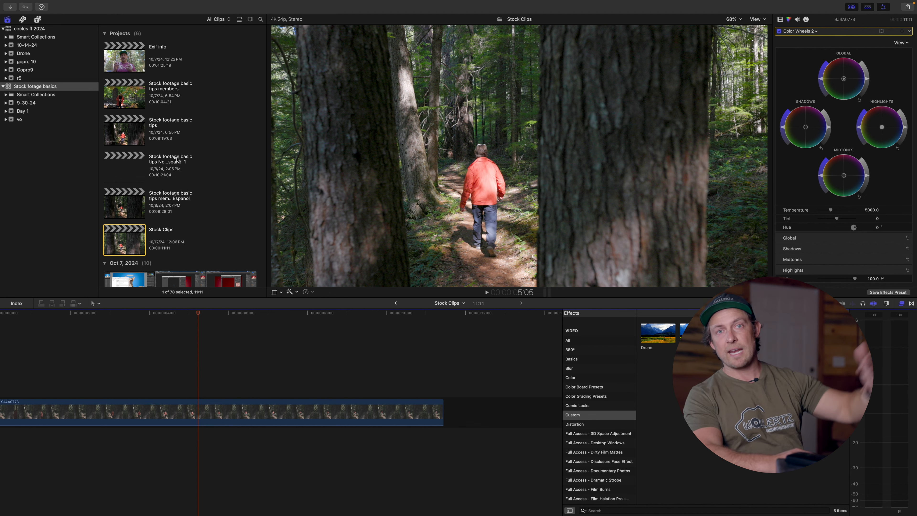
Open the Day 1 event and browse through its forest clips.
scroll(184, 214, down, 5)
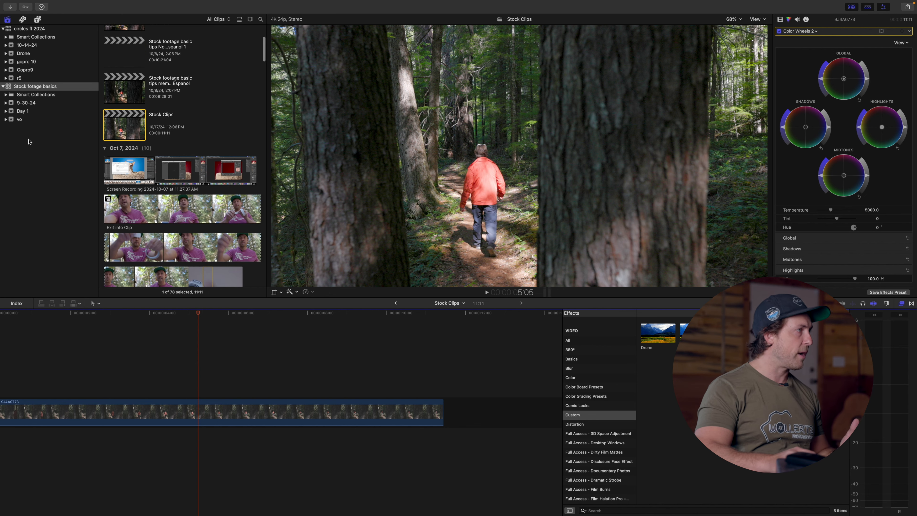
click(23, 110)
scroll(179, 167, down, 10)
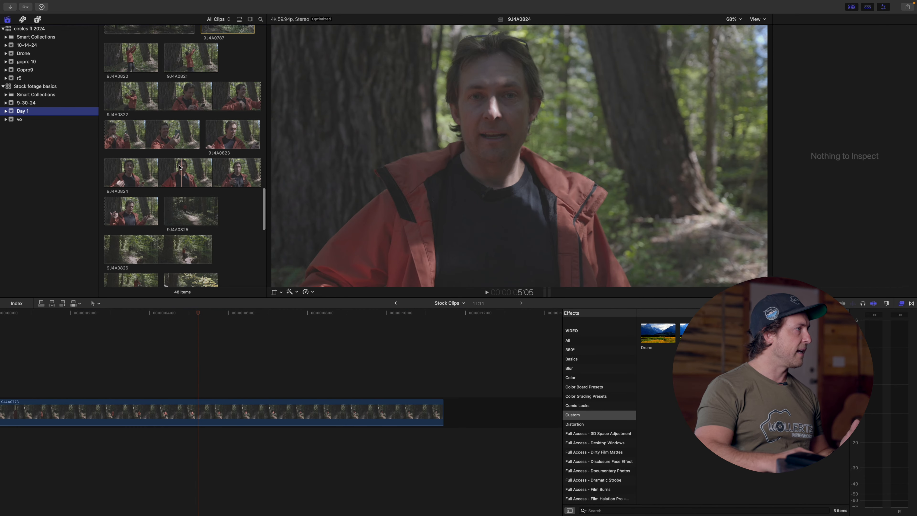
scroll(179, 167, down, 4)
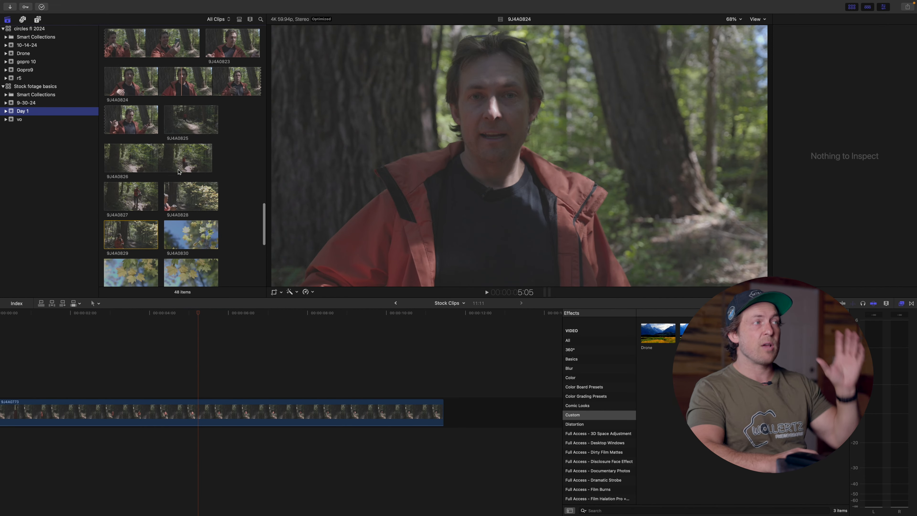
Add the selected range of maple leaf clip 9J4A0832 to the timeline and delete the forest clip already there.
scroll(178, 172, down, 3)
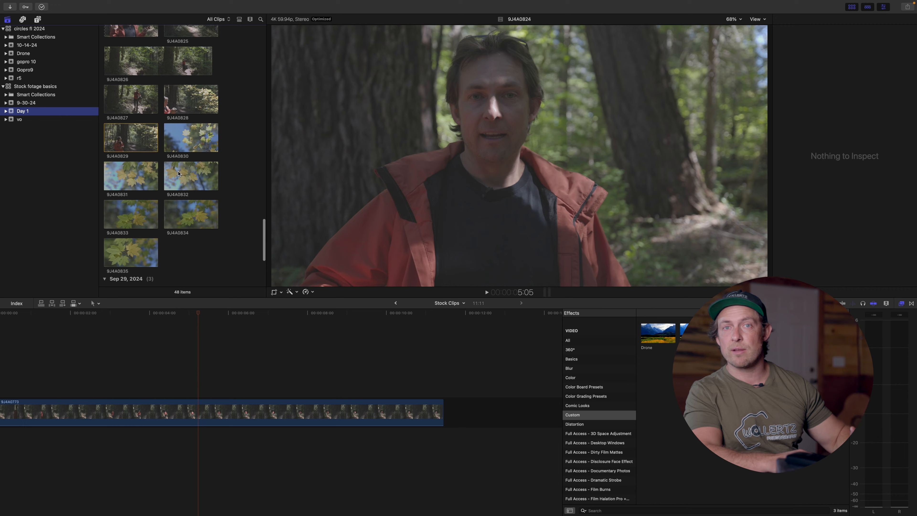
click(179, 173)
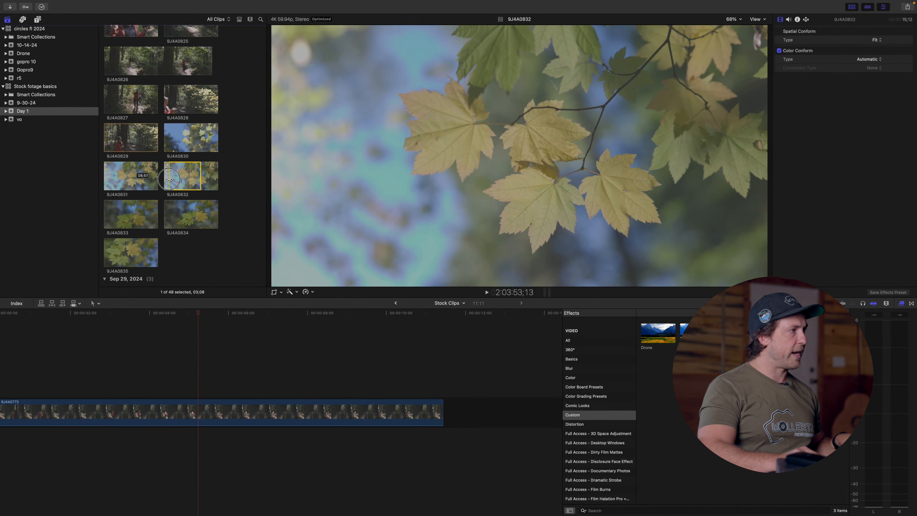
drag(169, 179, 467, 413)
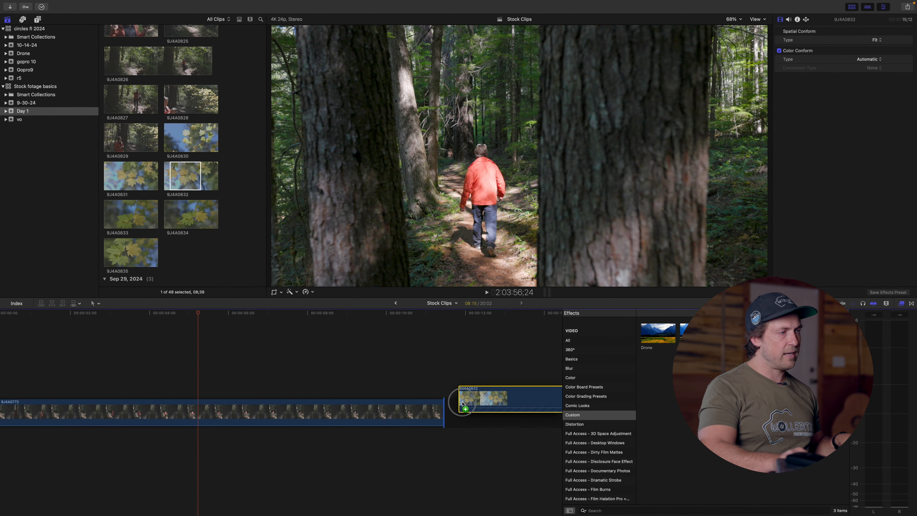
click(401, 419)
key(BackSpace)
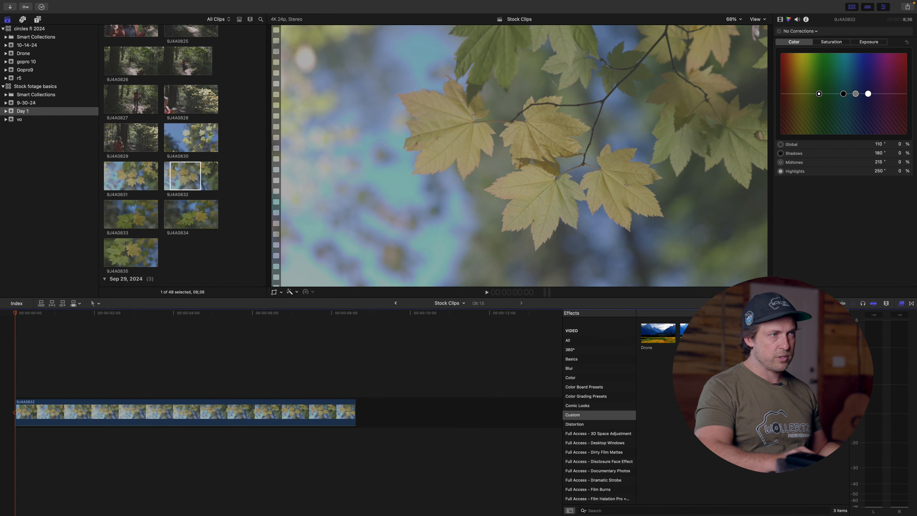
Apply the saved custom color preset to the leaf clip, move the playhead to 6:22 and select the clip.
drag(658, 332, 330, 410)
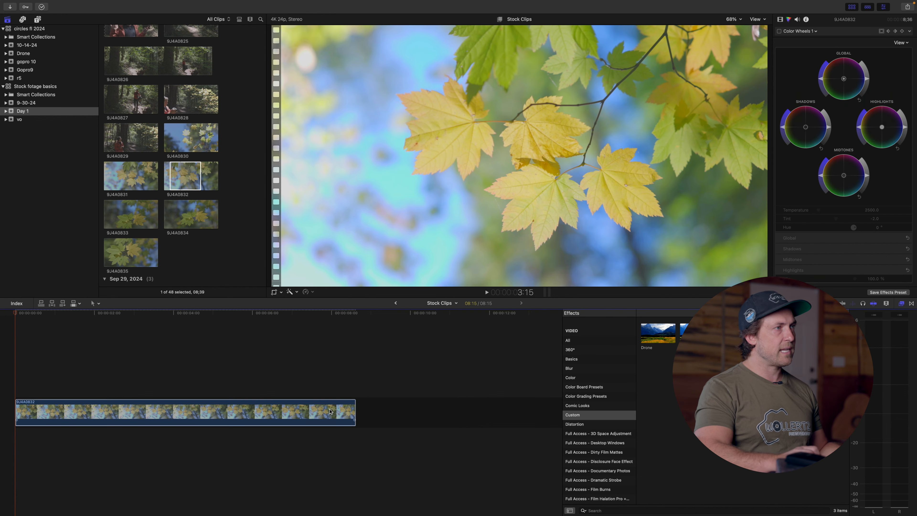
click(289, 382)
click(296, 414)
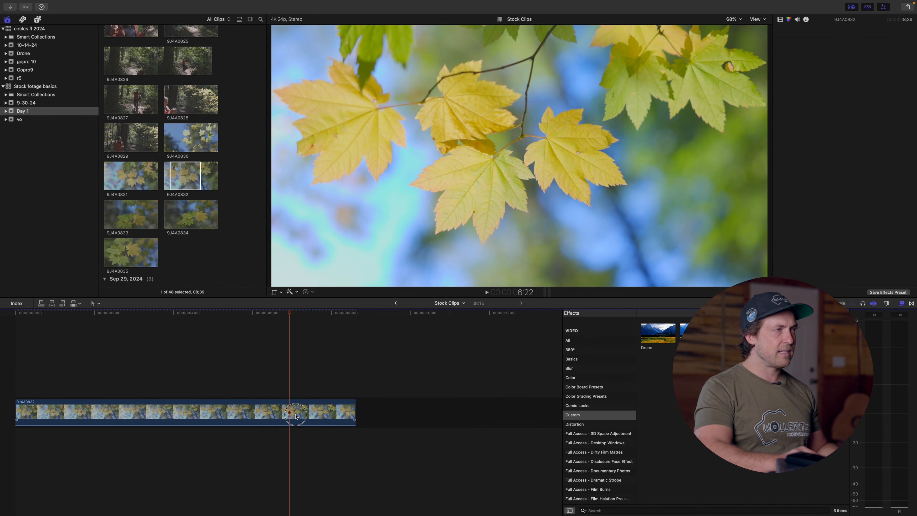
In Color Board 1, set exposure midtones to 24% and highlights to 58%, and the global color to 40° and 11%.
click(816, 32)
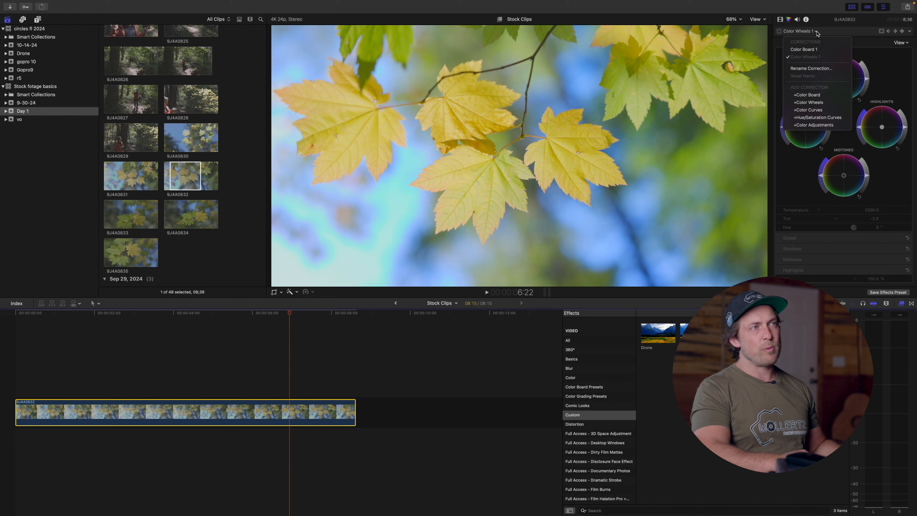
click(812, 49)
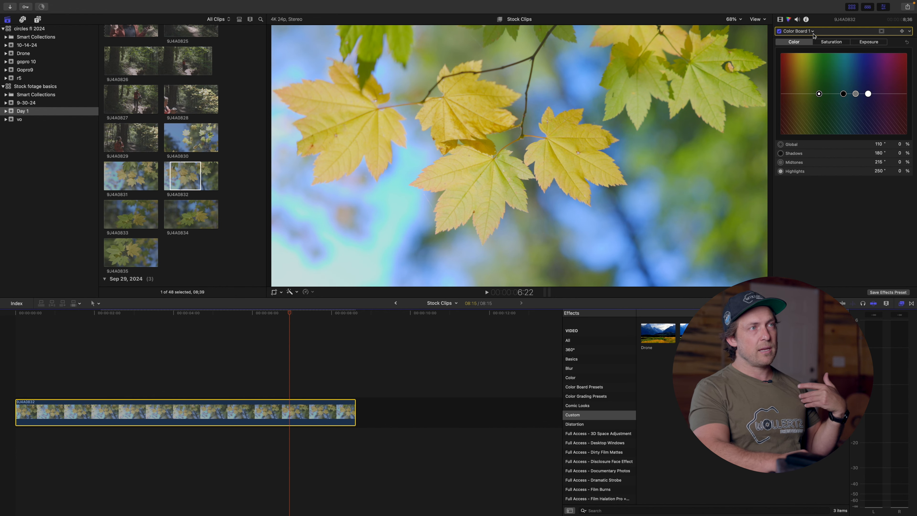
click(872, 43)
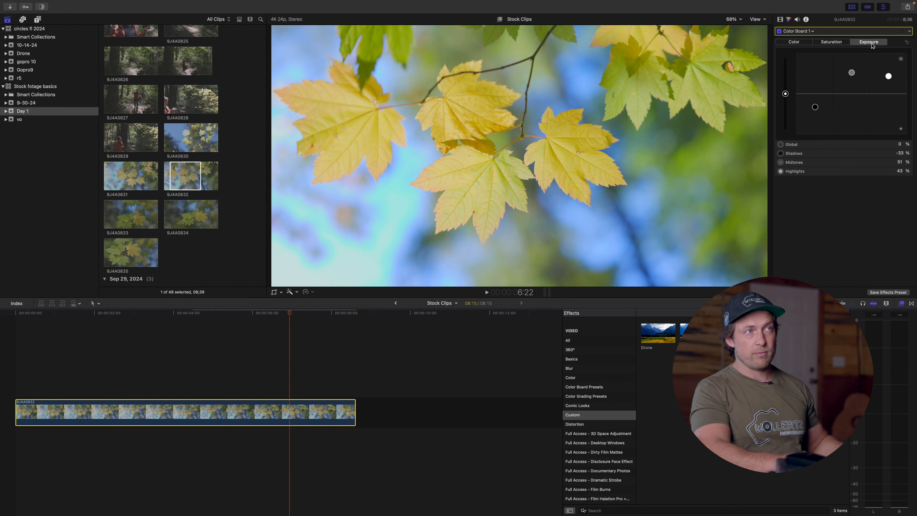
drag(851, 73, 892, 72)
click(831, 41)
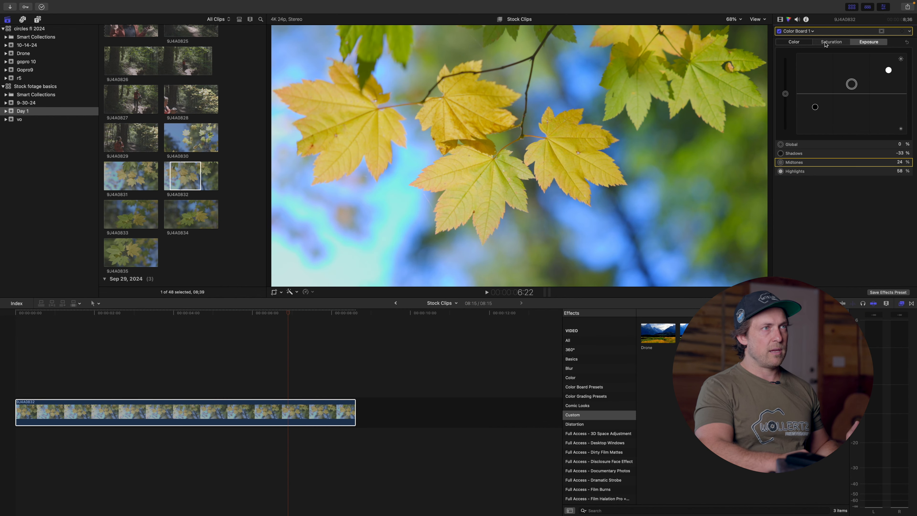
click(789, 41)
drag(819, 93, 794, 89)
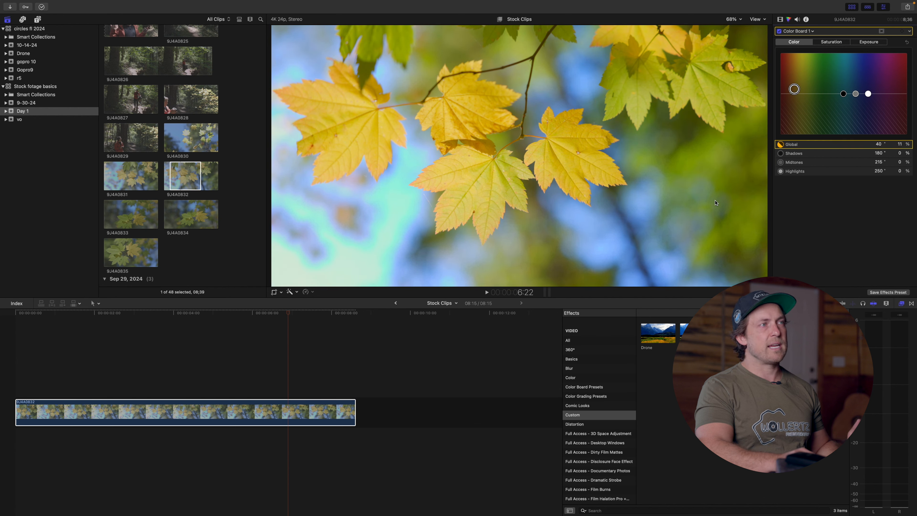
Slow the leaf clip to a custom forward speed rate of 40%.
click(261, 417)
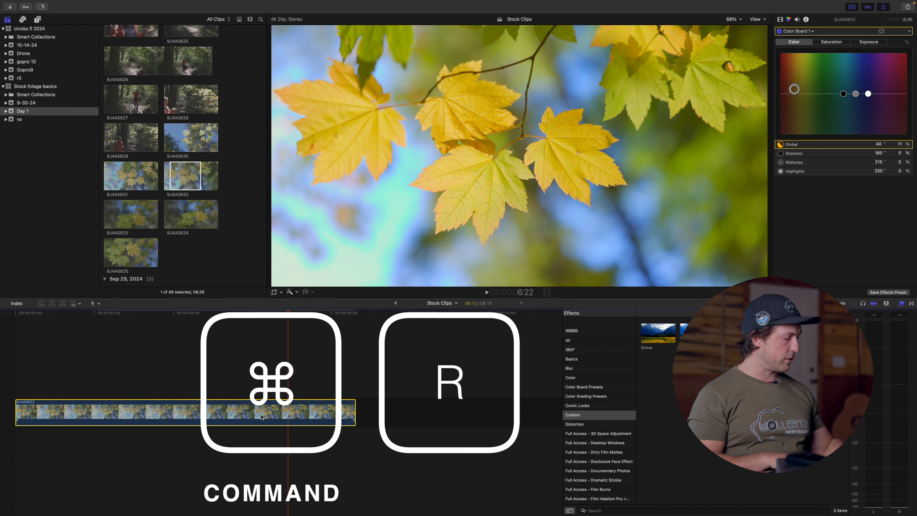
key(super+r)
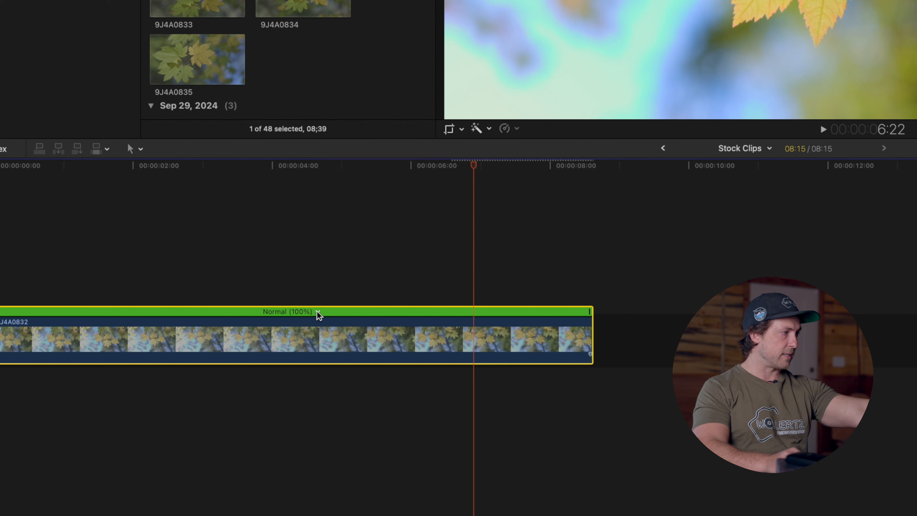
click(318, 311)
mouse_move(334, 325)
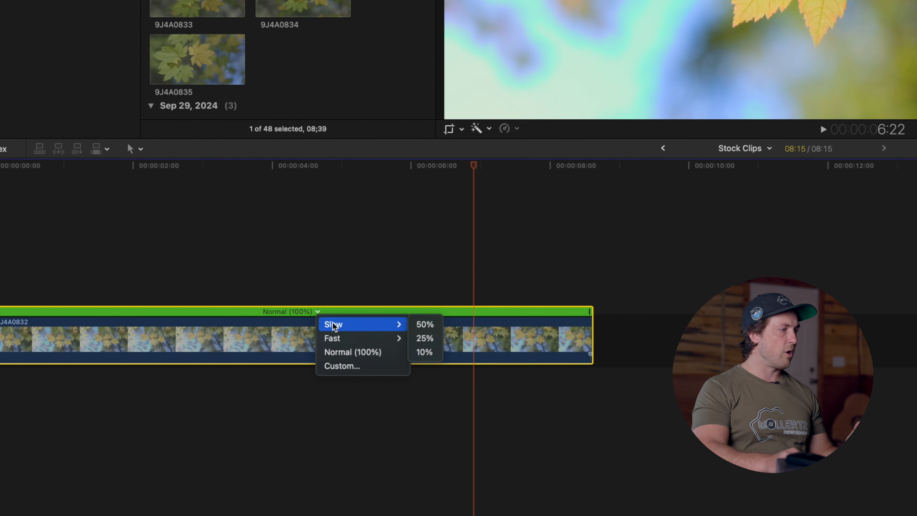
mouse_move(352, 337)
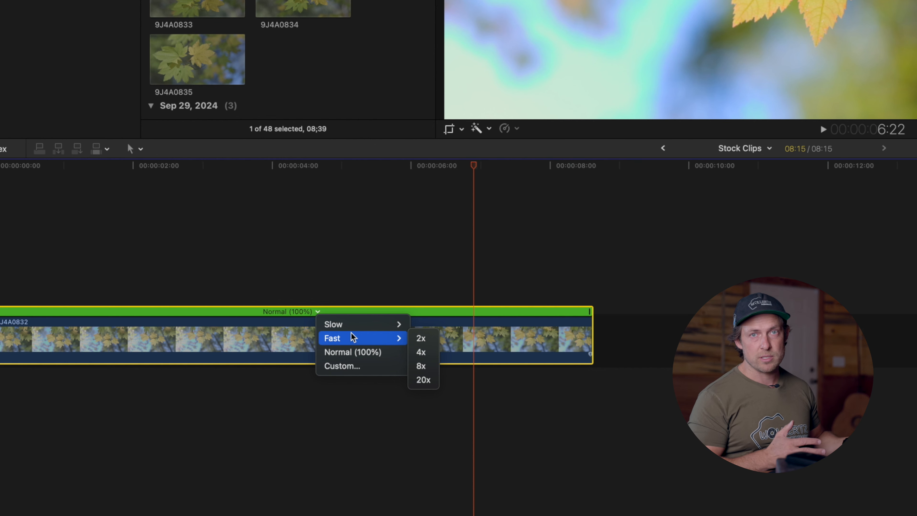
click(361, 365)
text(40)
key(Return)
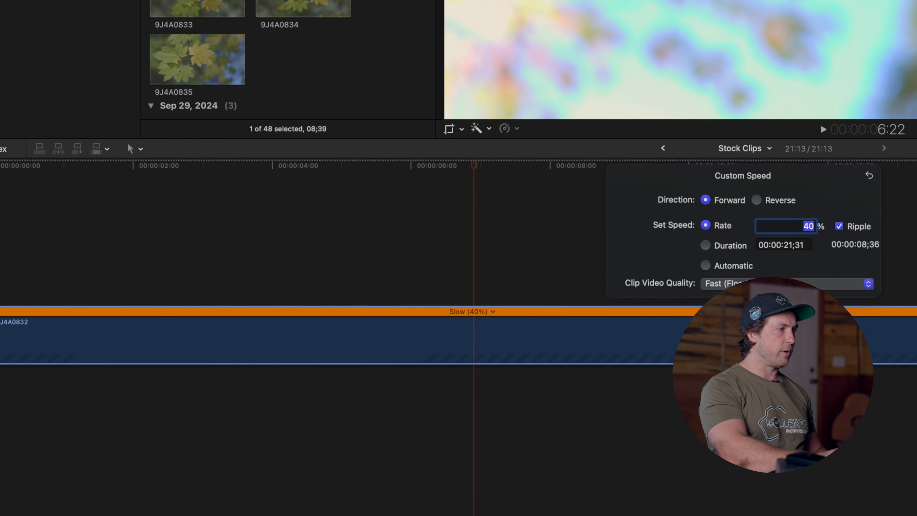
click(383, 480)
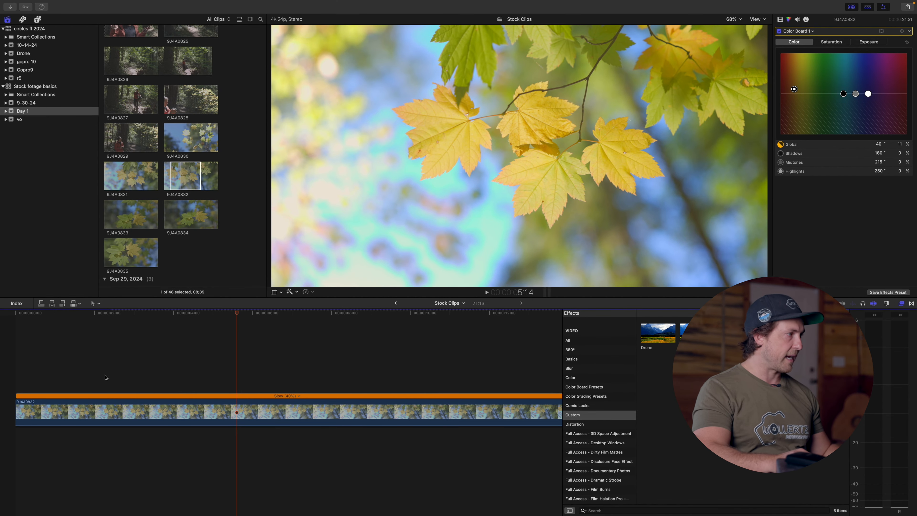
Play the slowed leaf clip and trim about three seconds off its start.
click(72, 359)
key(space)
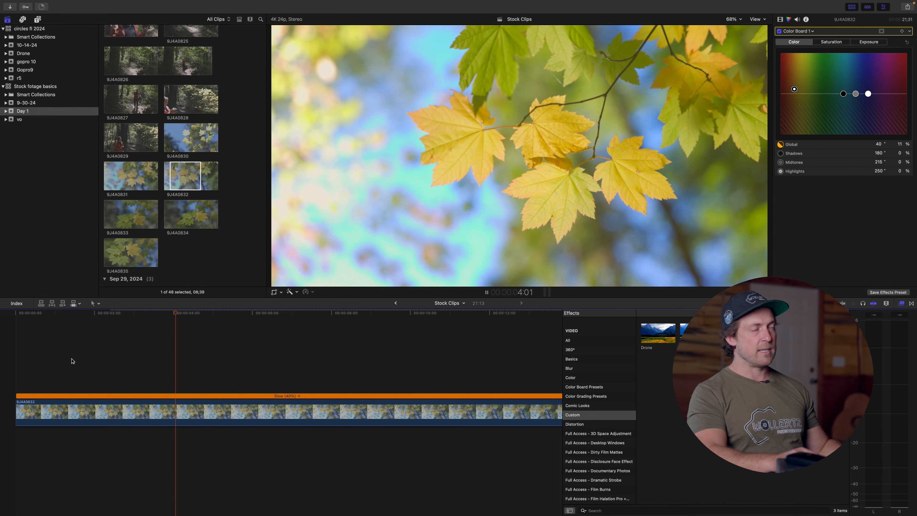
key(space)
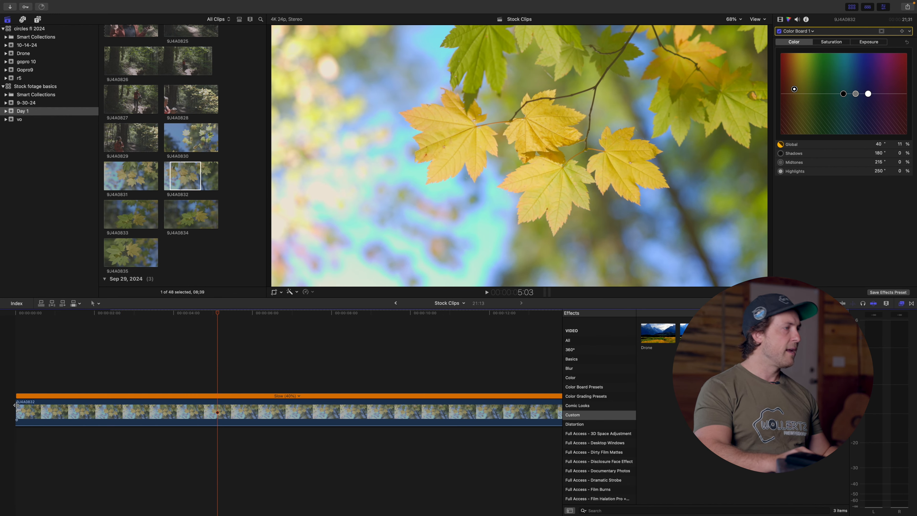
drag(17, 404, 137, 407)
Play through the trimmed clip, split it near the 8:18 mark with the Blade tool and delete the portion before the cut.
click(135, 388)
key(space)
scroll(213, 391, right, 10)
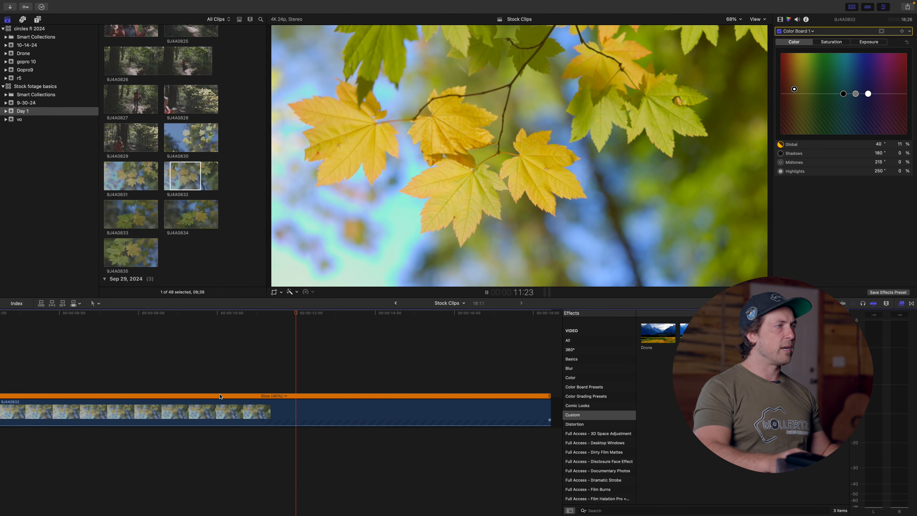
scroll(143, 430, right, 5)
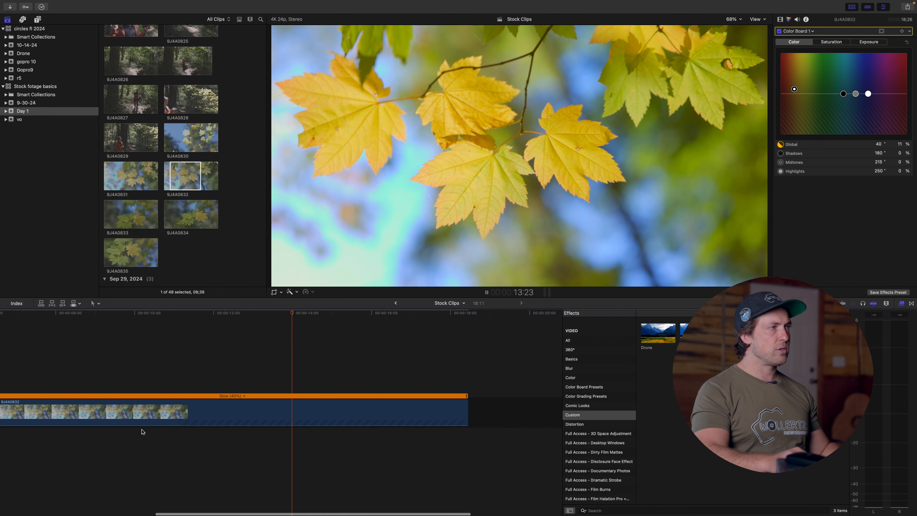
key(space)
scroll(143, 430, left, 5)
click(171, 394)
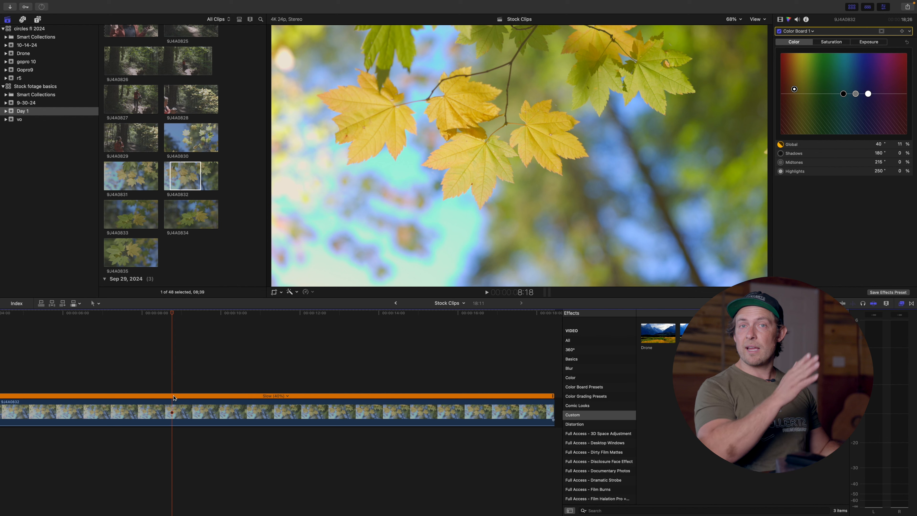
key(b)
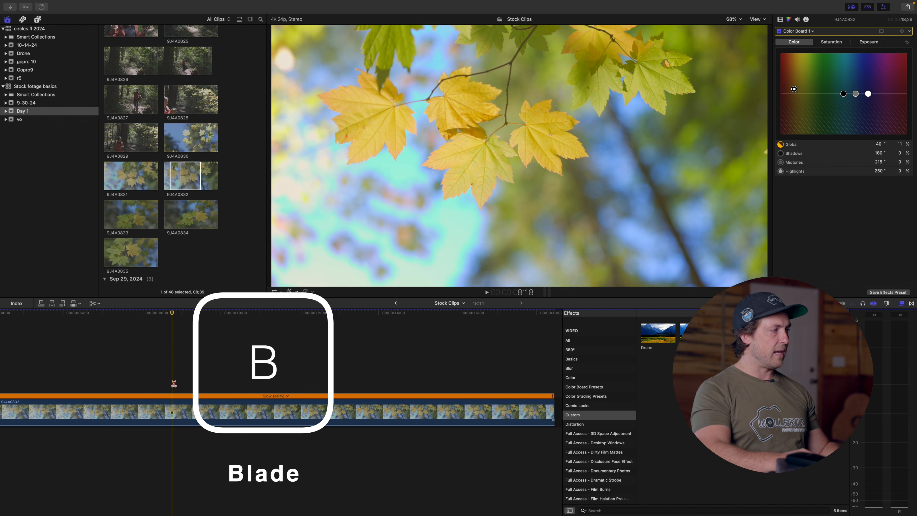
click(163, 405)
key(a)
click(145, 408)
key(Delete)
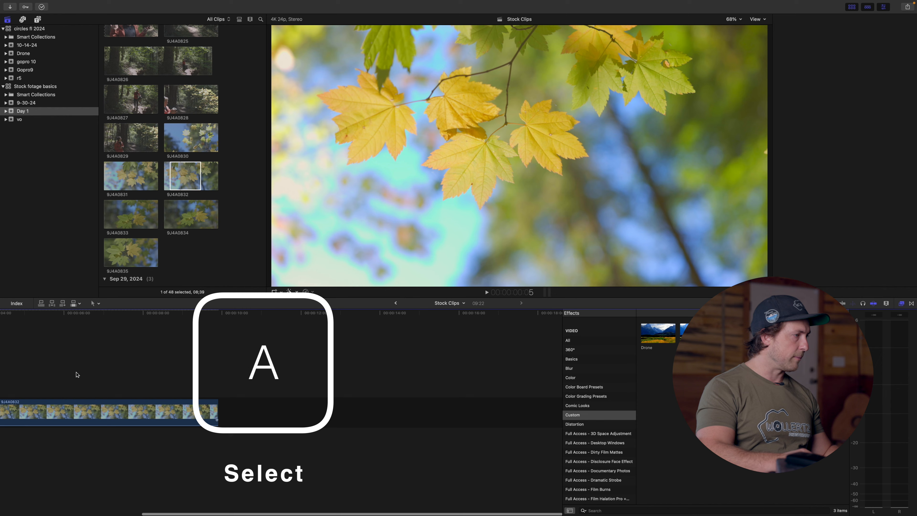
Review the remaining leaf footage, then extend the clip's end and trim its start to a total length of 8:17.
scroll(76, 375, left, 5)
key(space)
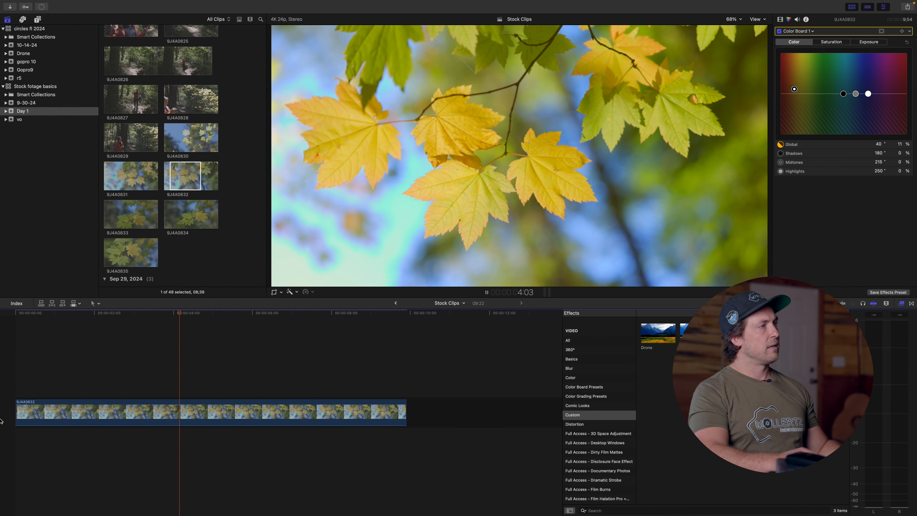
drag(407, 412, 560, 412)
drag(18, 409, 217, 412)
key(space)
key(super+6)
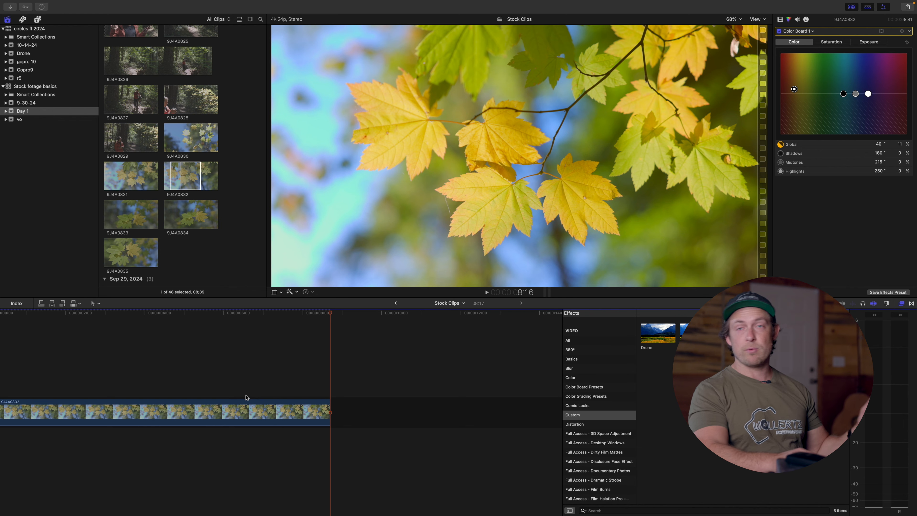
Extend the end of the leaf clip so that it runs 11:11.
drag(329, 407, 429, 407)
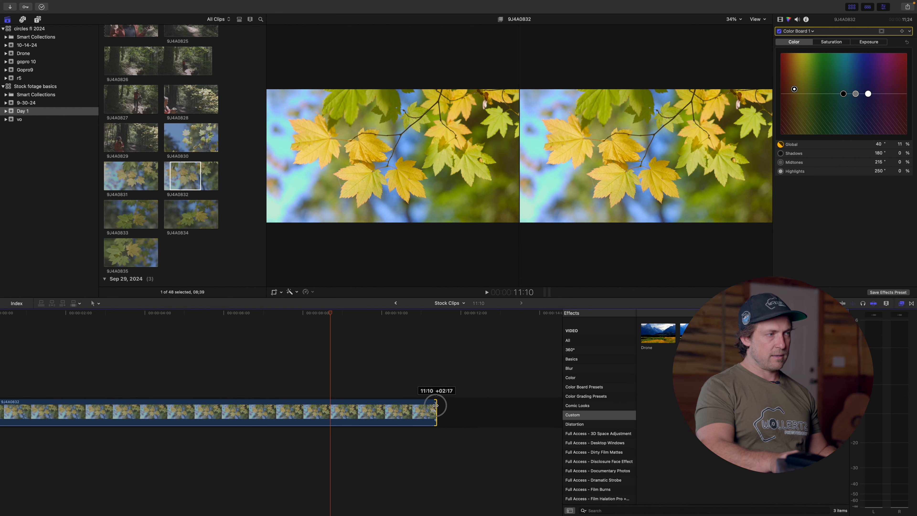
drag(436, 405, 436, 406)
key(space)
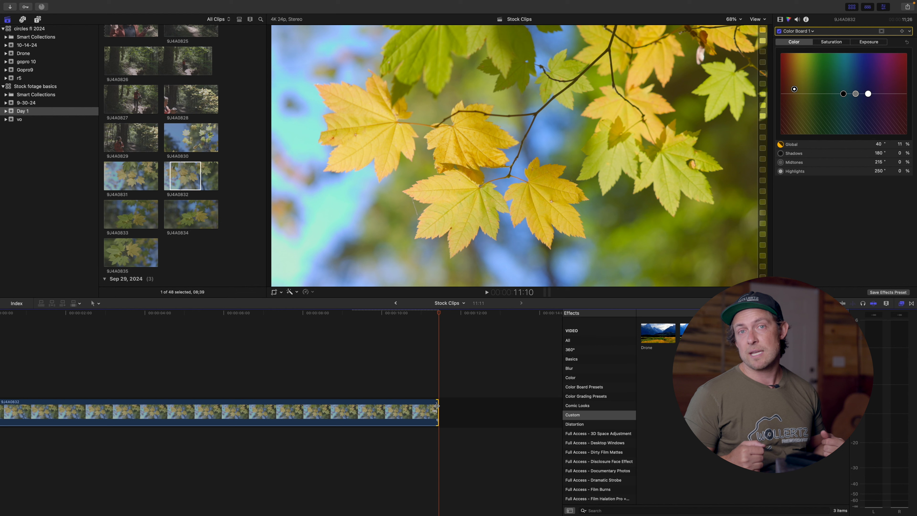
Display the retiming bar on the leaf clip to check its speed.
click(383, 415)
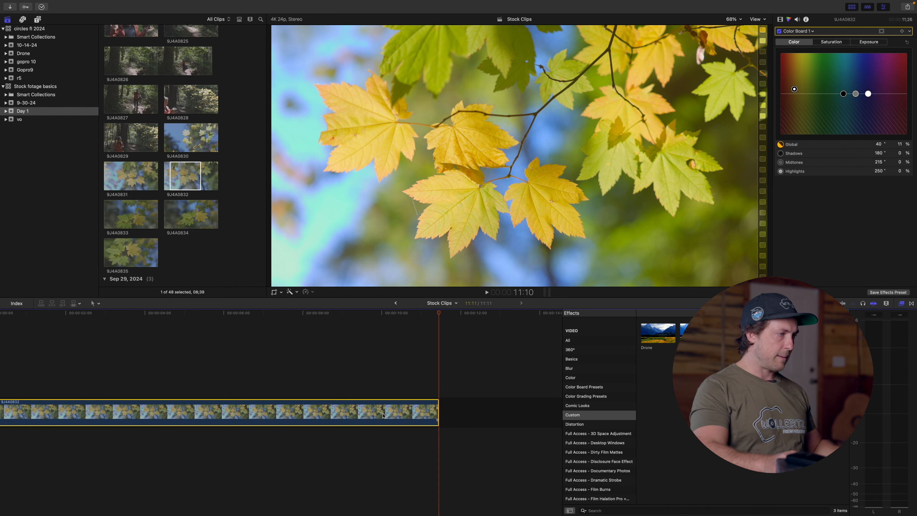
key(super+r)
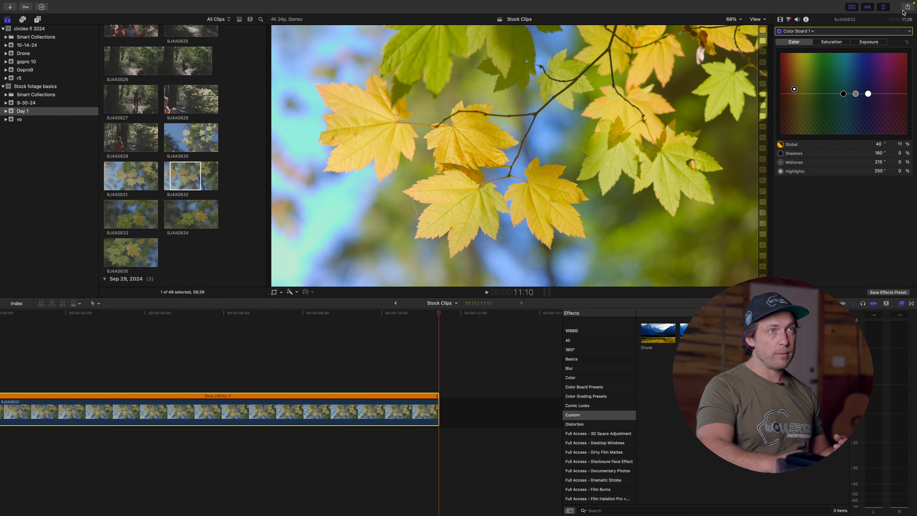
scroll(230, 320, left, 3)
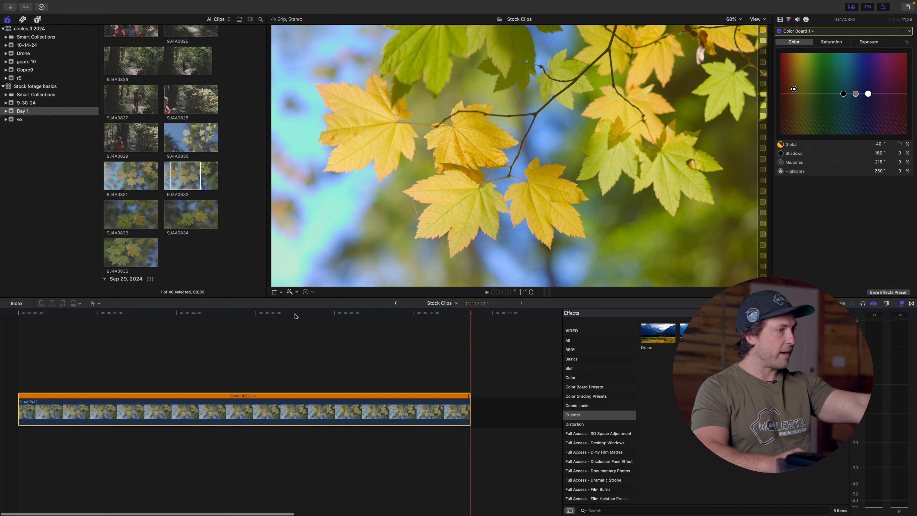
Start a default file export titled "Autumn leaves with blue sky backgorund" and continue to saving.
click(906, 17)
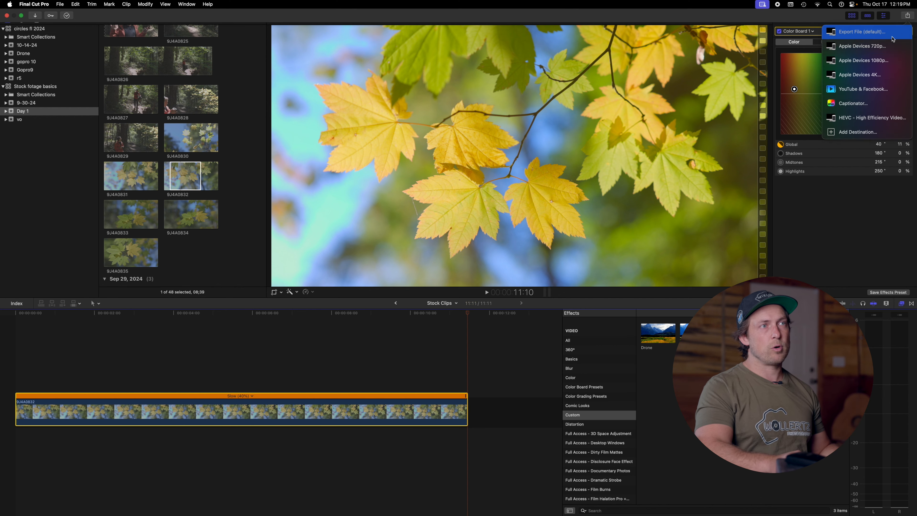
click(878, 29)
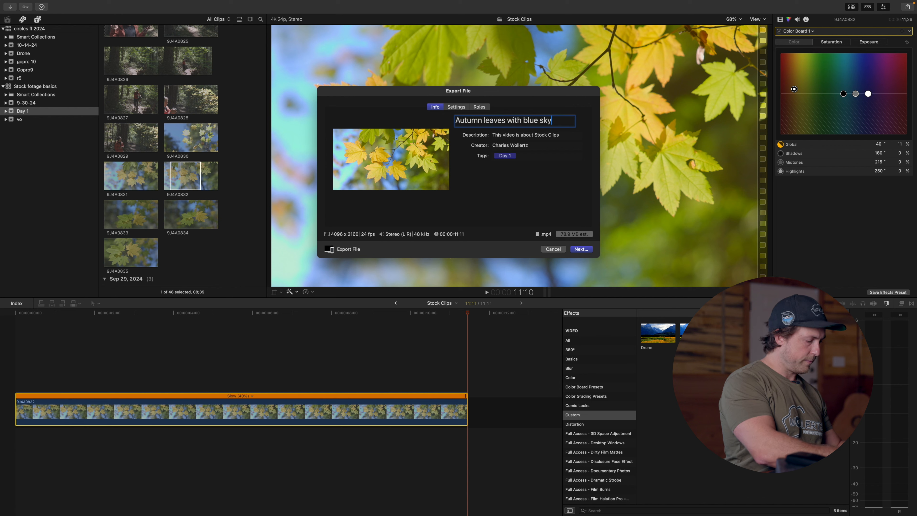
text(gorund)
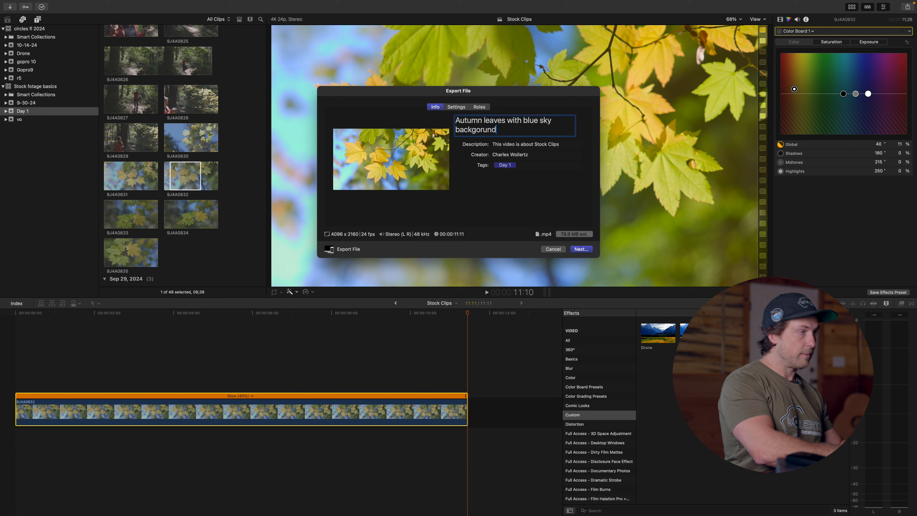
click(585, 251)
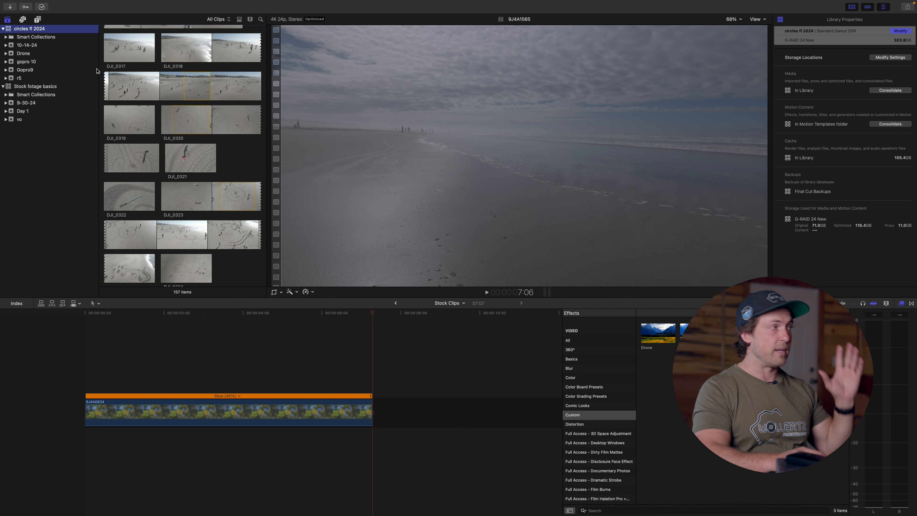
Create a 4K project named "Circles in the Sand 2024" in the 10-14-24 event at 4096x2160 and 24p.
click(182, 120)
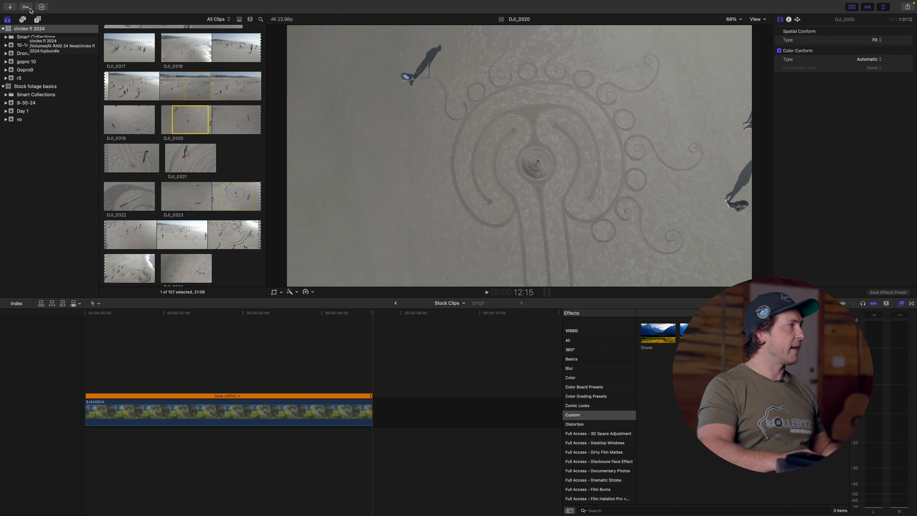
mouse_move(33, 6)
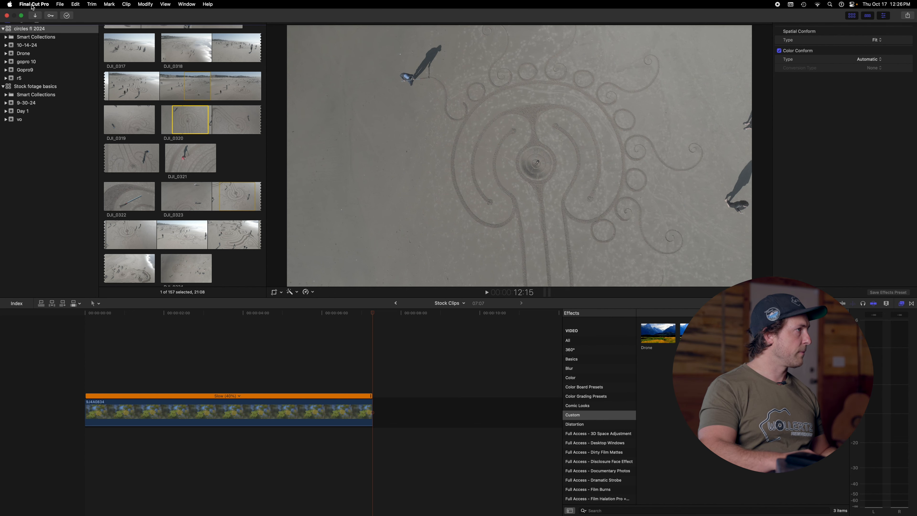
click(75, 4)
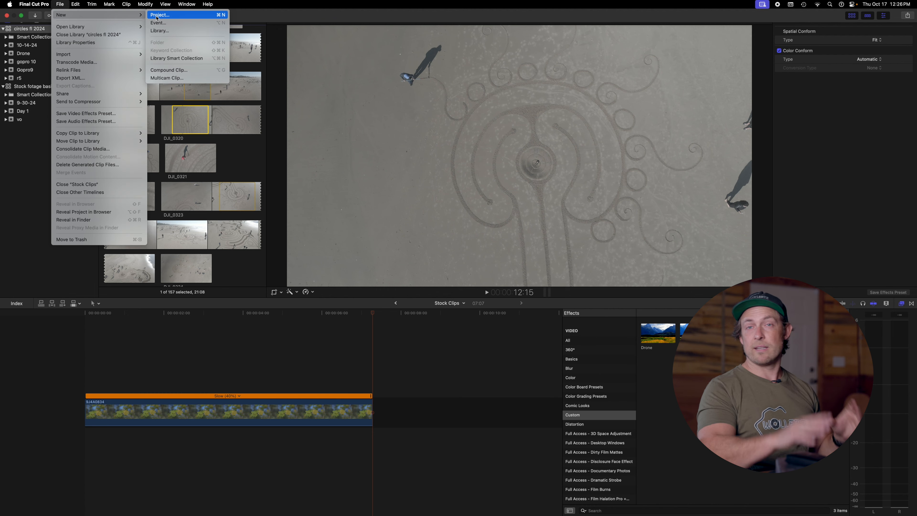
click(160, 17)
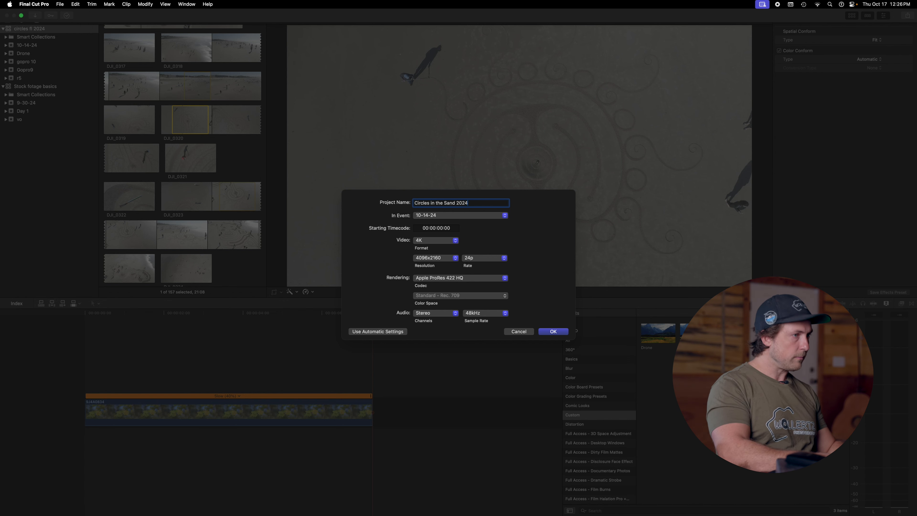
key(Return)
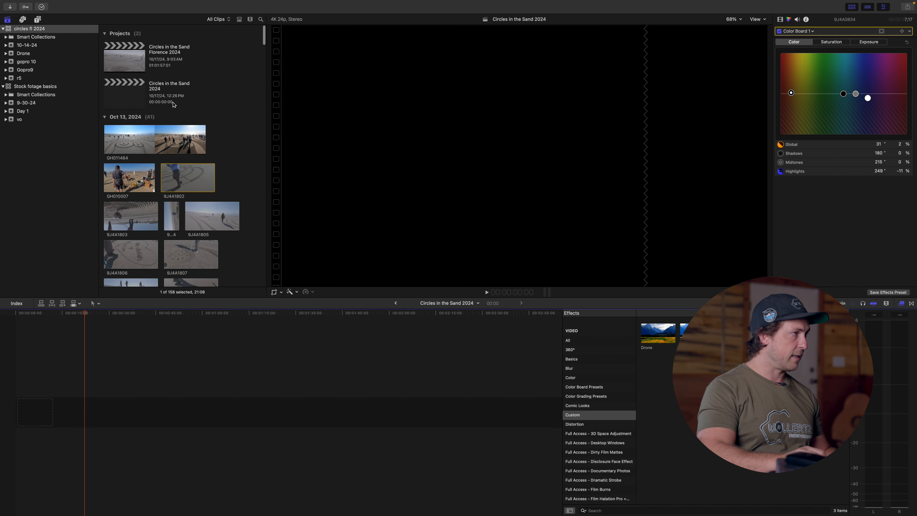
Browse the Oct 13, 2024 clips in the circles library and preview clip 9J4A1803.
scroll(191, 130, down, 3)
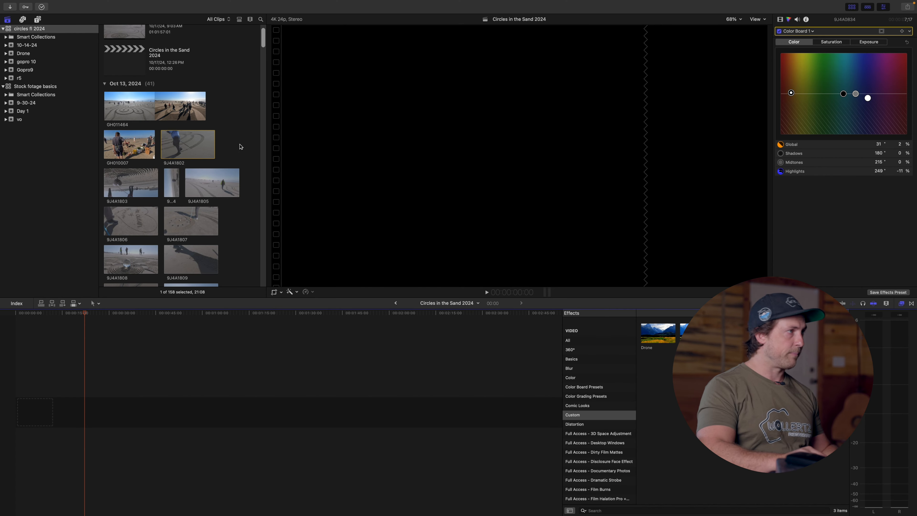
scroll(240, 147, down, 5)
click(210, 129)
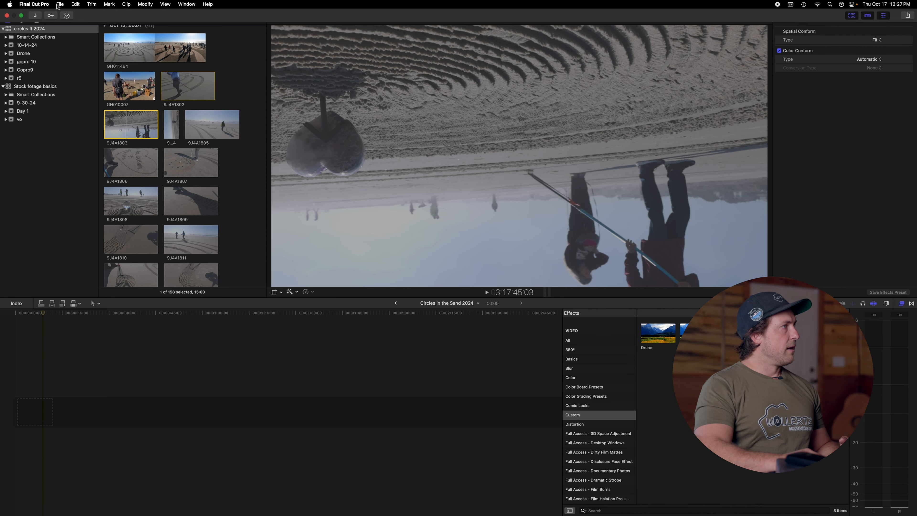
click(60, 4)
click(166, 15)
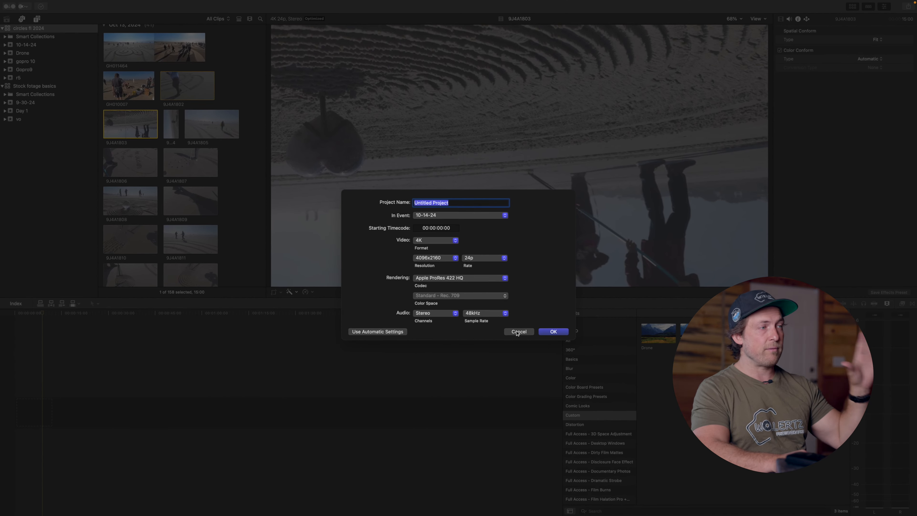
click(562, 387)
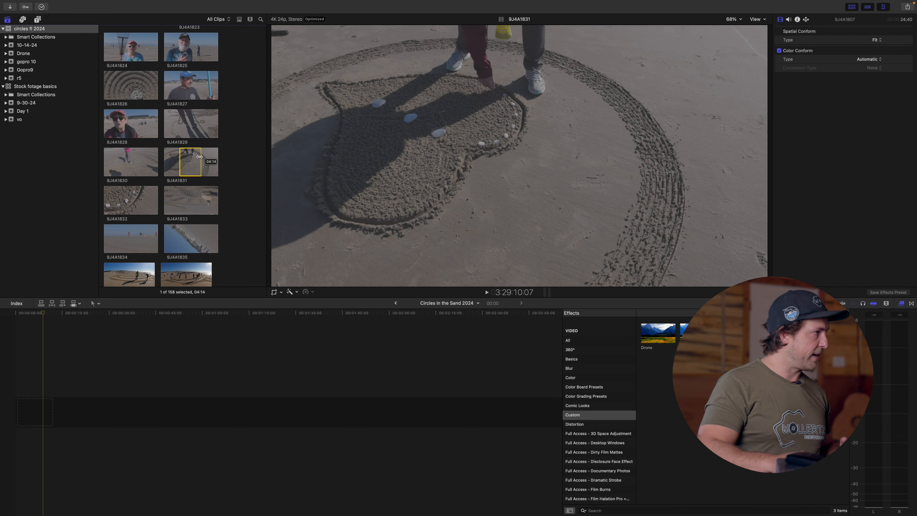
Add the selected range of 9J4A1831 to the timeline and connect an 11:07 range of drone clip DJI_0316 above it.
drag(201, 162, 36, 421)
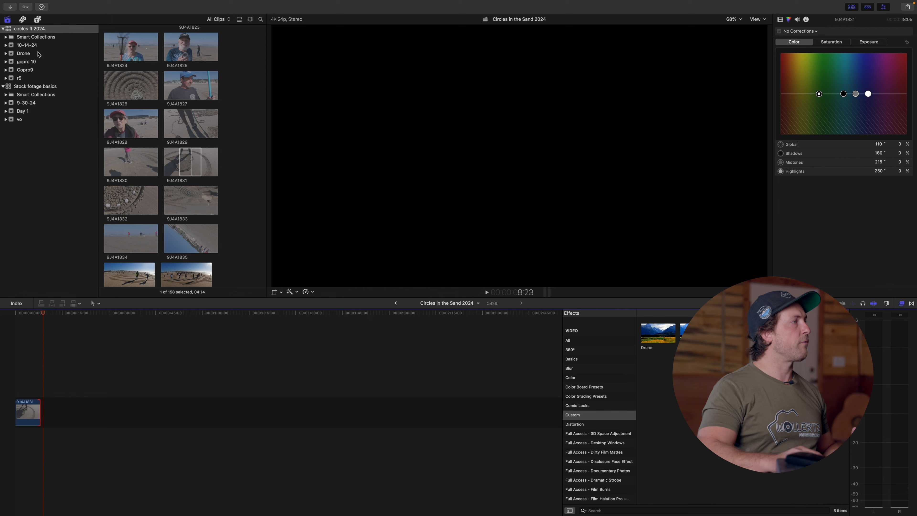
click(26, 54)
click(164, 80)
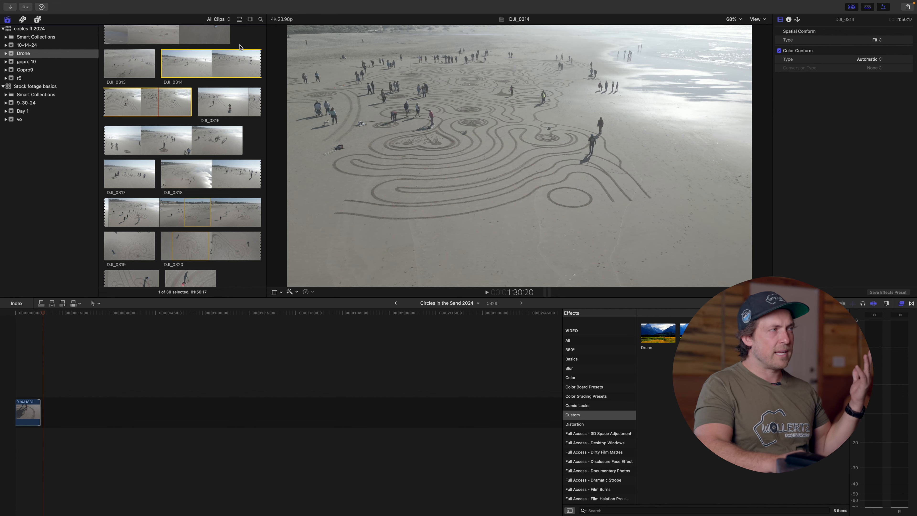
click(216, 135)
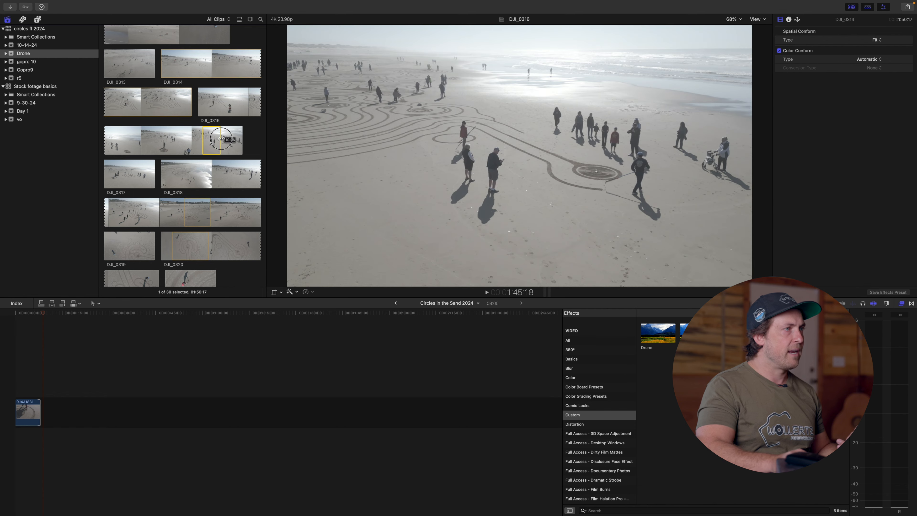
drag(208, 158, 20, 369)
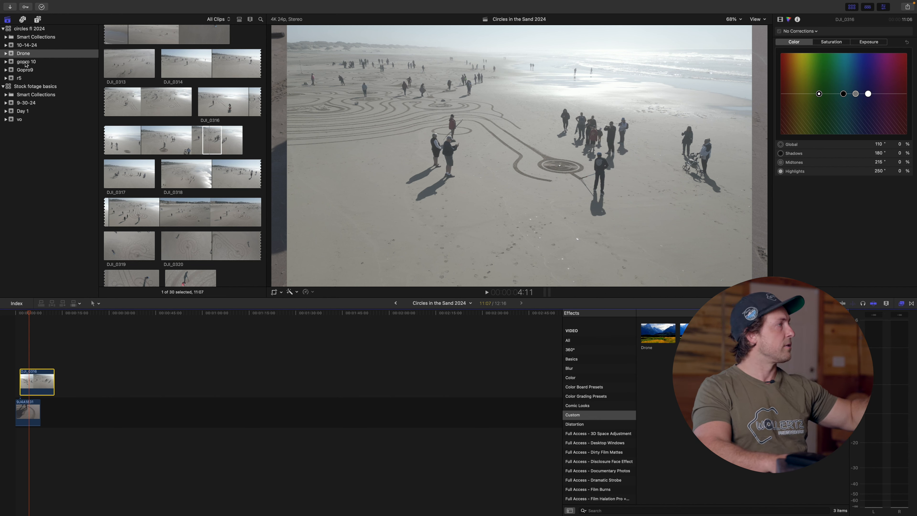
Set up a new 4K project titled "Drone Shots Stock" in the Drone event with a resolution of 3840x2160.
mouse_move(22, 2)
click(58, 4)
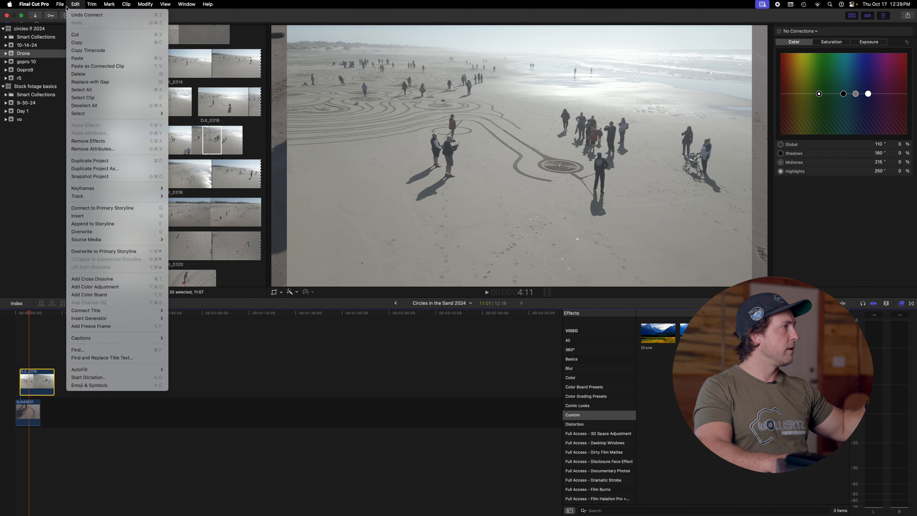
click(163, 14)
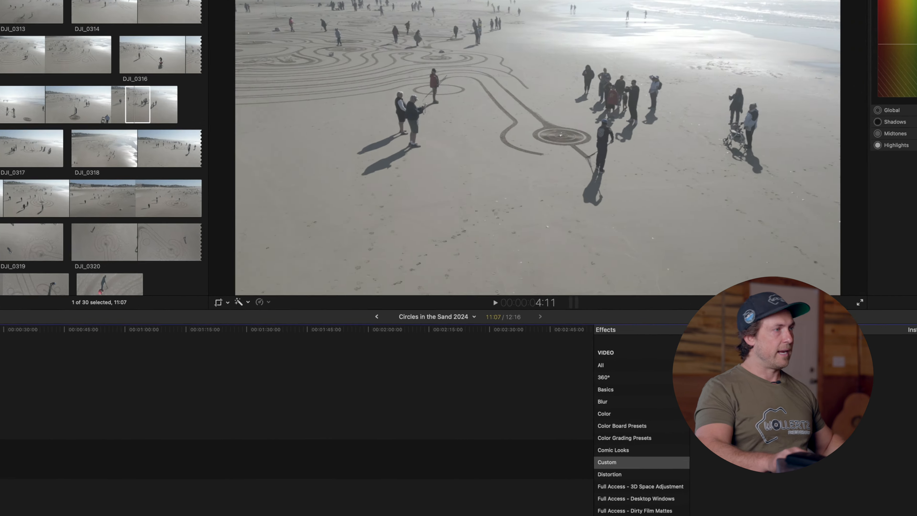
text(Drone Shots Stock)
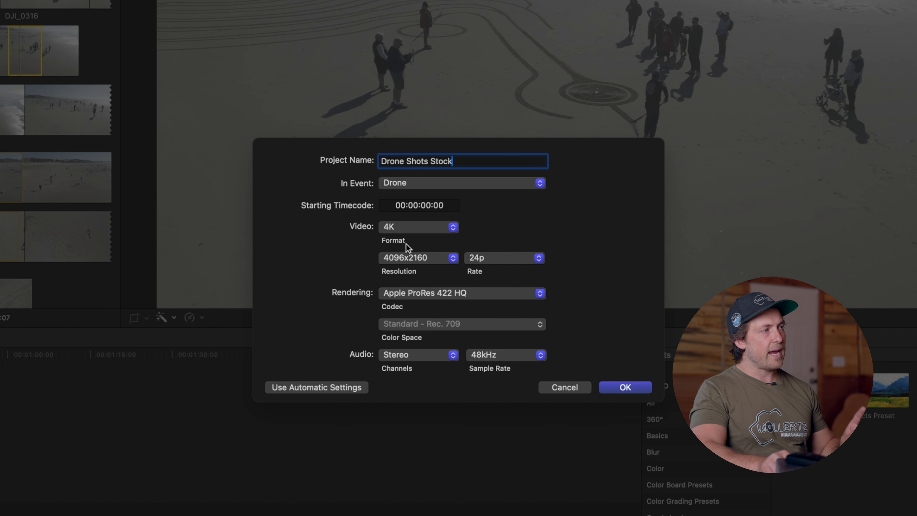
click(439, 260)
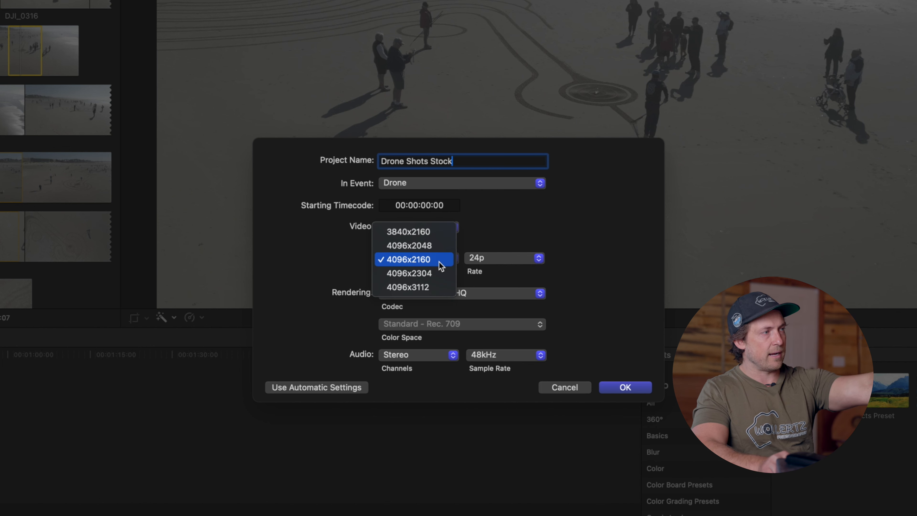
click(427, 233)
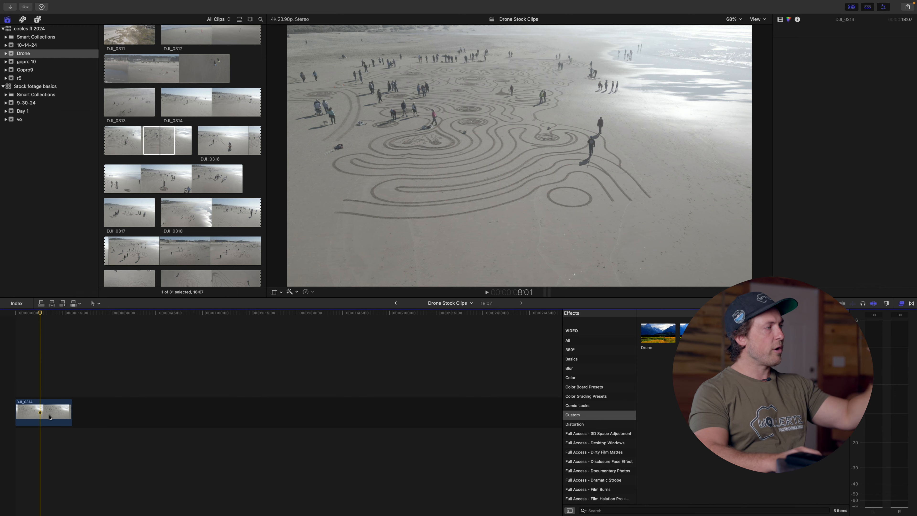
Check the DJI_0314 clip in the timeline against the marked ranges of drone clips DJI_0316 and DJI_0318.
click(50, 417)
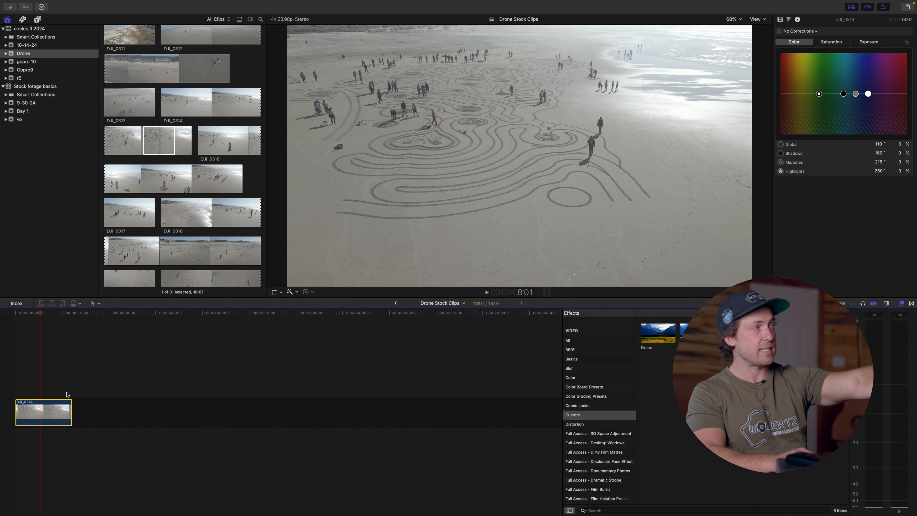
click(219, 140)
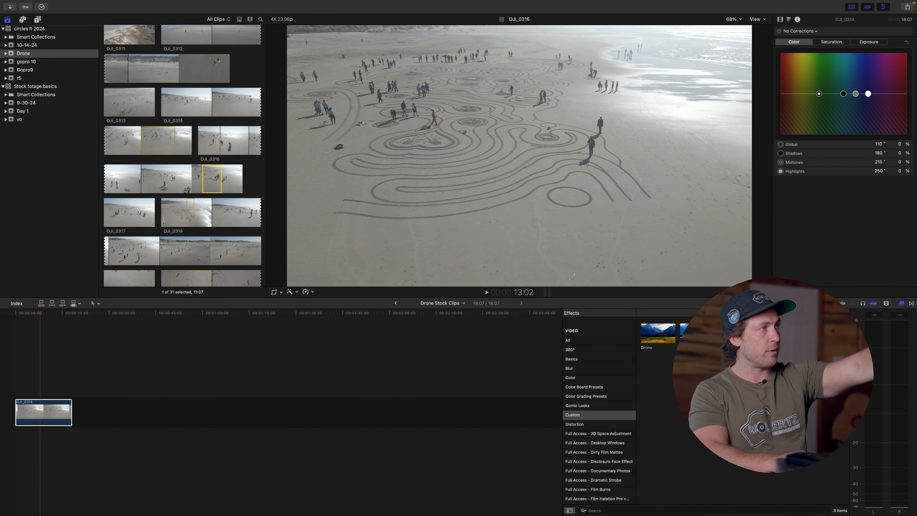
click(170, 185)
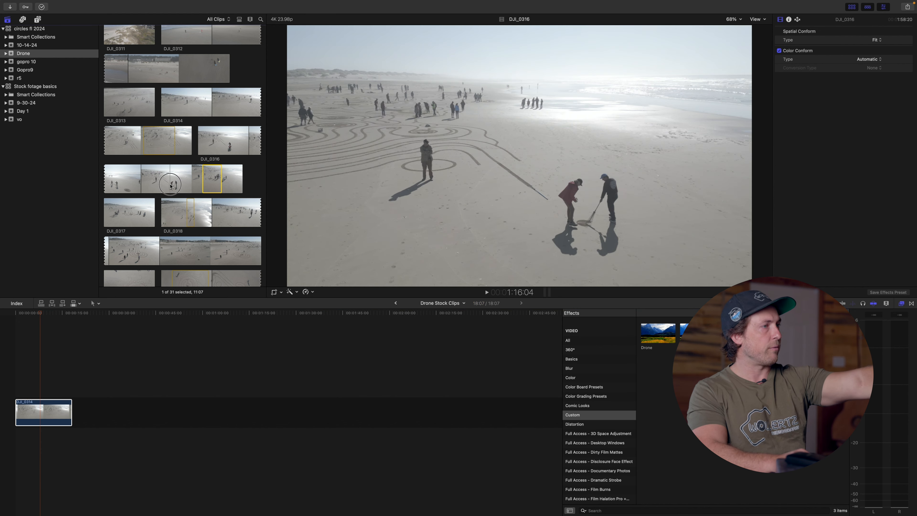
click(177, 213)
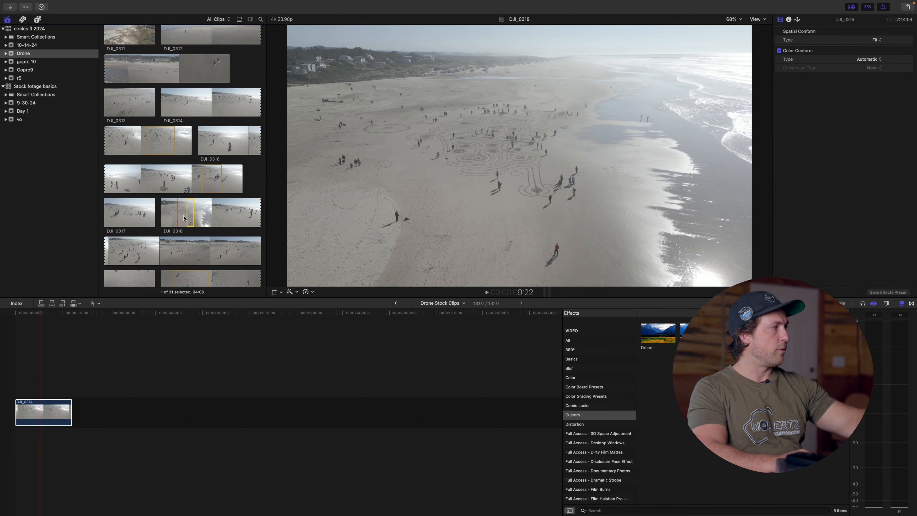
Grade the DJI_0314 timeline clip with Color Board adjustments to its exposure and its global and highlight colors.
click(55, 413)
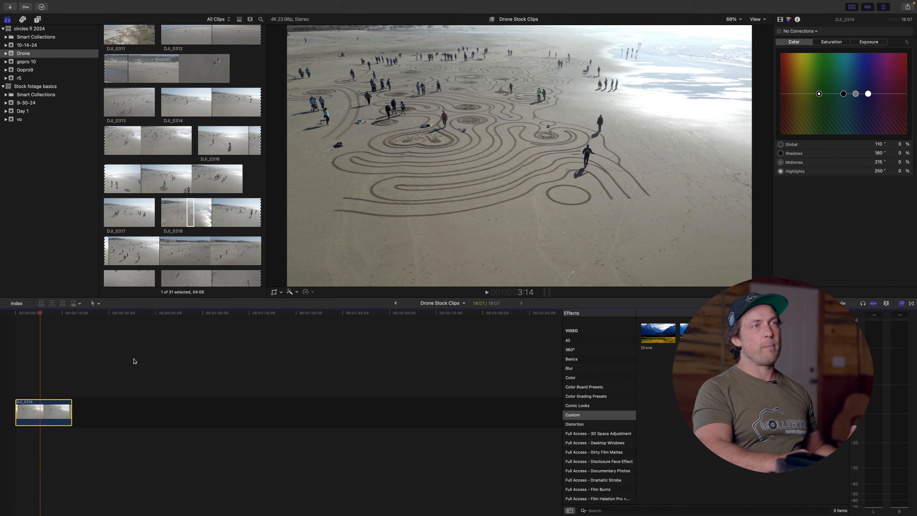
click(875, 41)
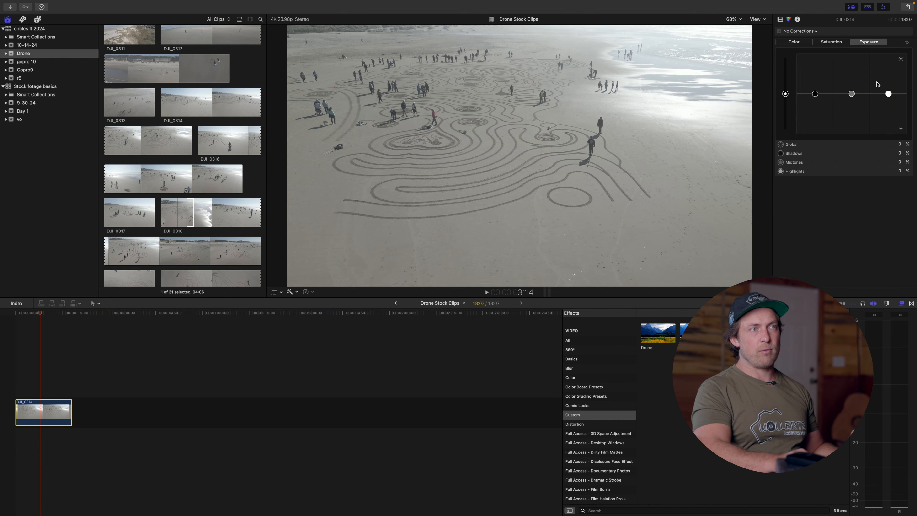
drag(889, 93, 851, 70)
click(831, 42)
click(797, 44)
drag(818, 95, 792, 95)
drag(868, 94, 792, 94)
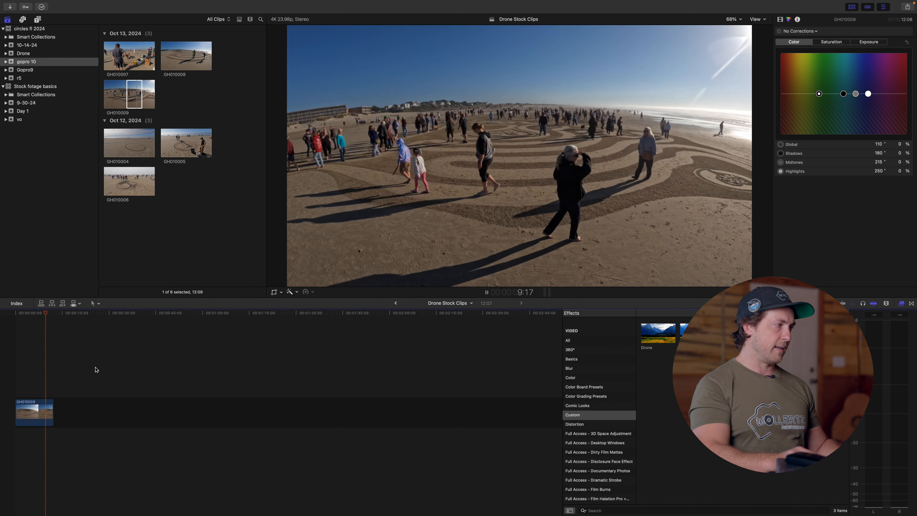
Slow the GoPro clip GH010009 to 80% so that it runs 15:10, and play it back.
key(space)
click(18, 417)
key(super+r)
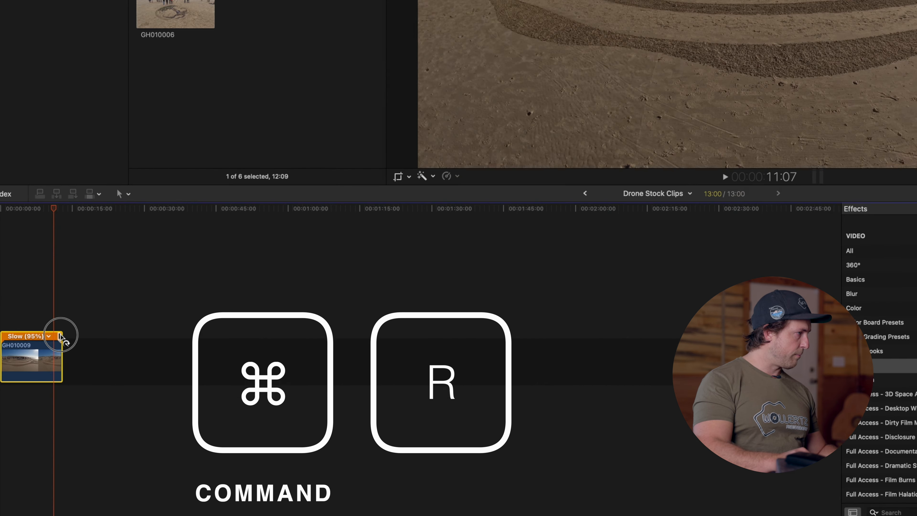
drag(51, 398, 59, 396)
drag(71, 310, 76, 307)
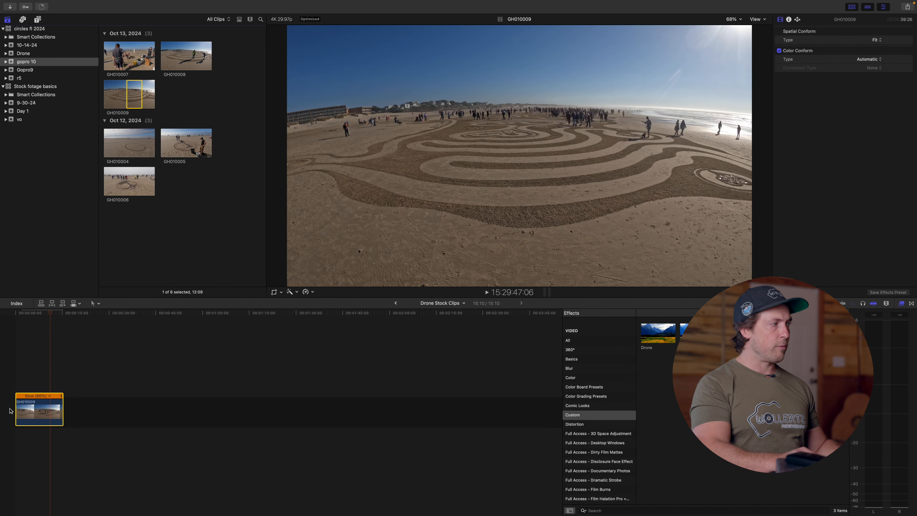
key(space)
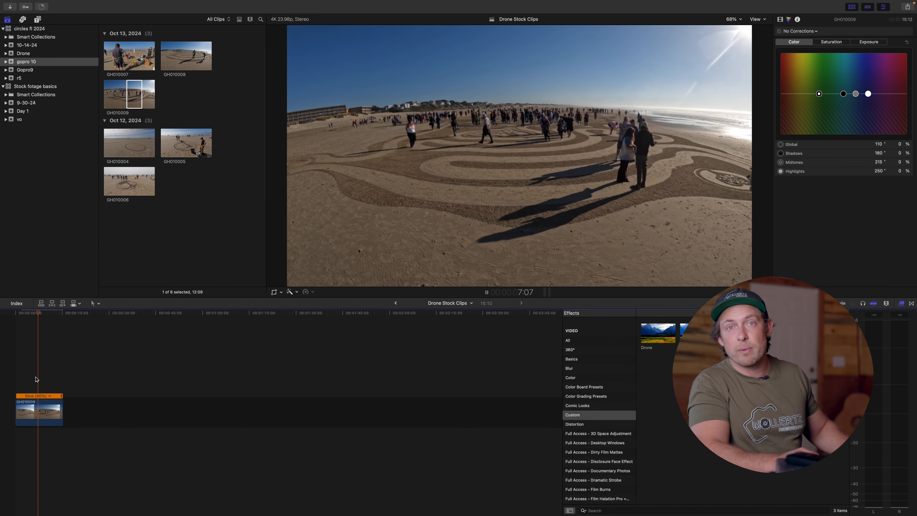
key(space)
Set the slowed GoPro clip's retiming video quality to Good (Frame Blending) and play the clip from its start.
click(42, 407)
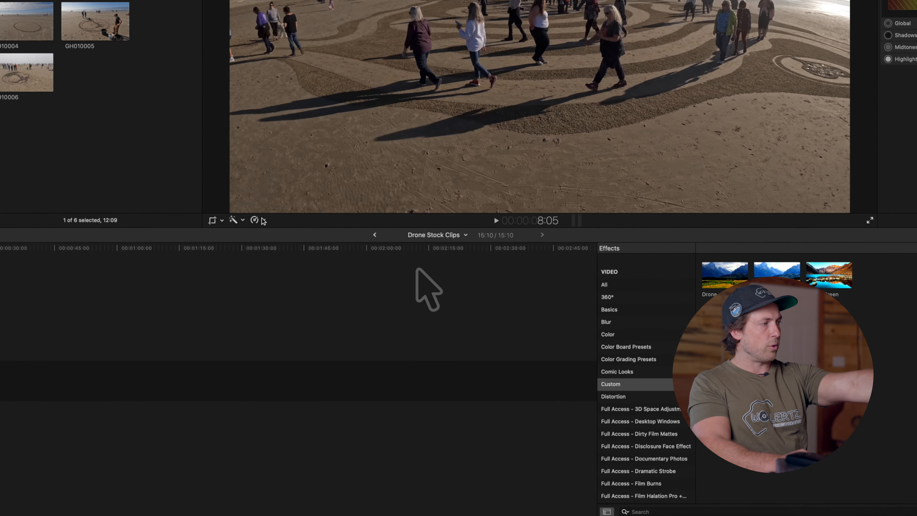
click(313, 291)
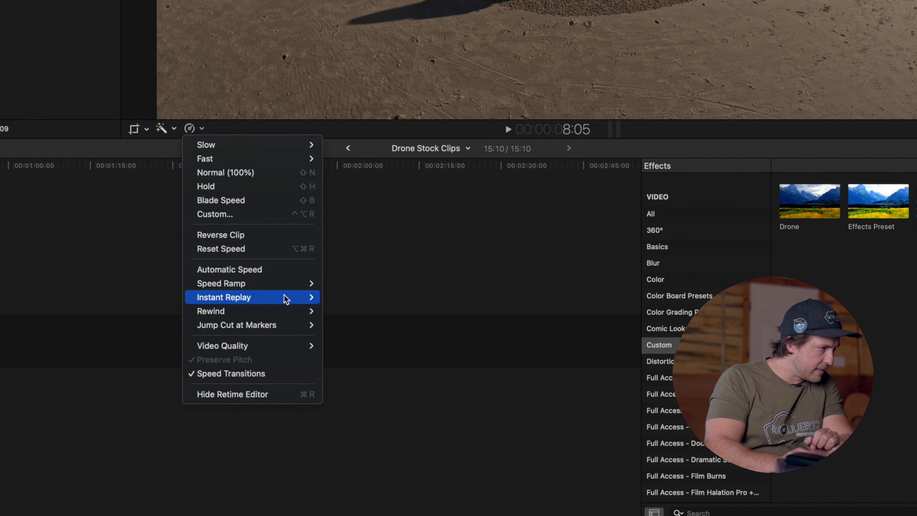
mouse_move(281, 346)
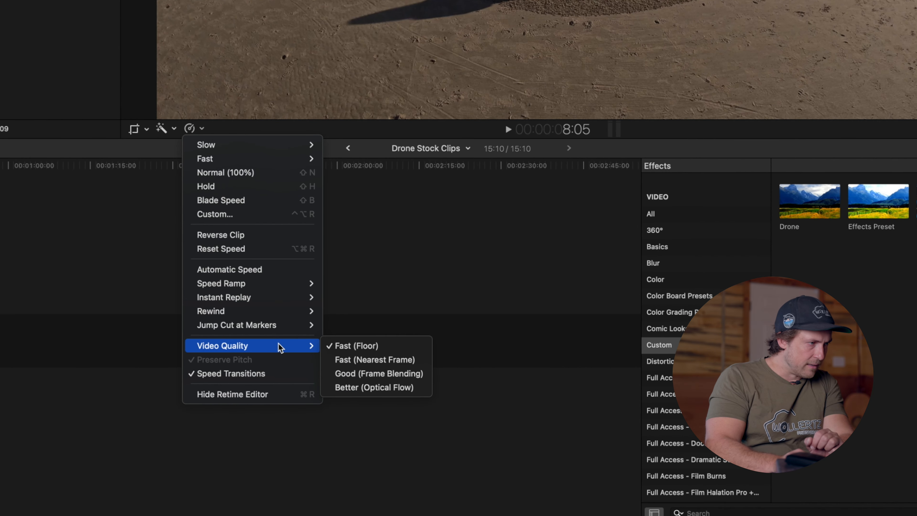
click(414, 375)
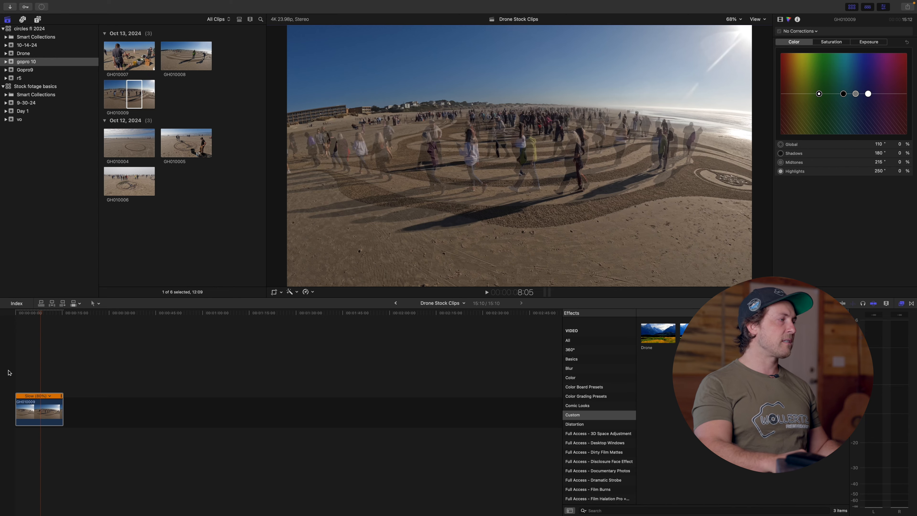
click(15, 370)
key(space)
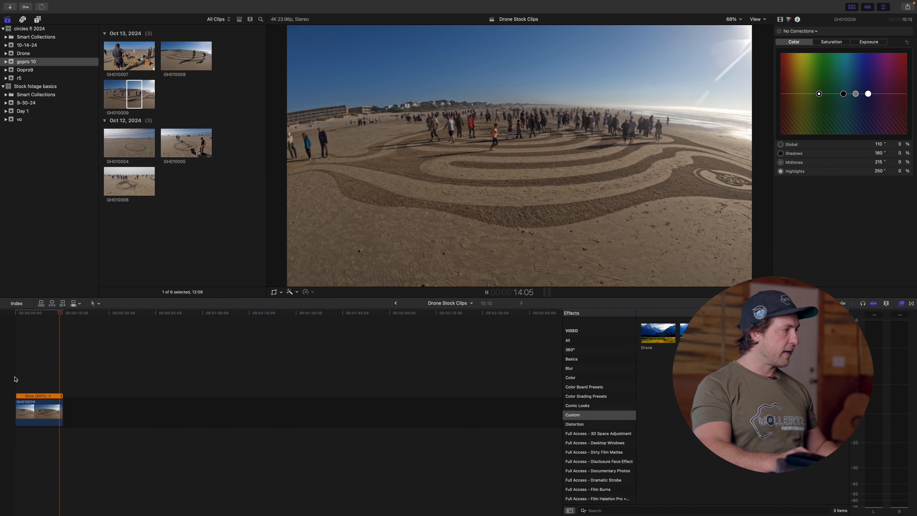
Slow the GoPro clip further to 67% so that it runs 18:07, and review its playback.
drag(62, 398, 71, 398)
click(42, 378)
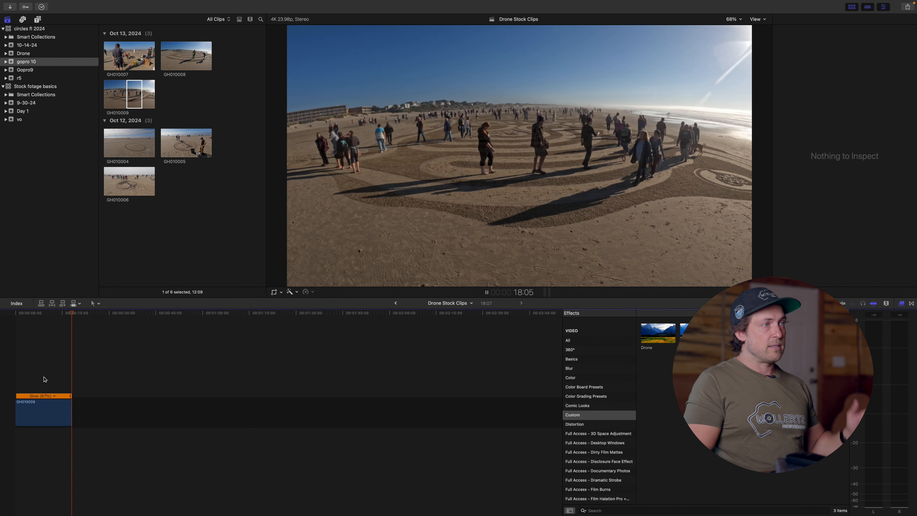
key(space)
key(super+6)
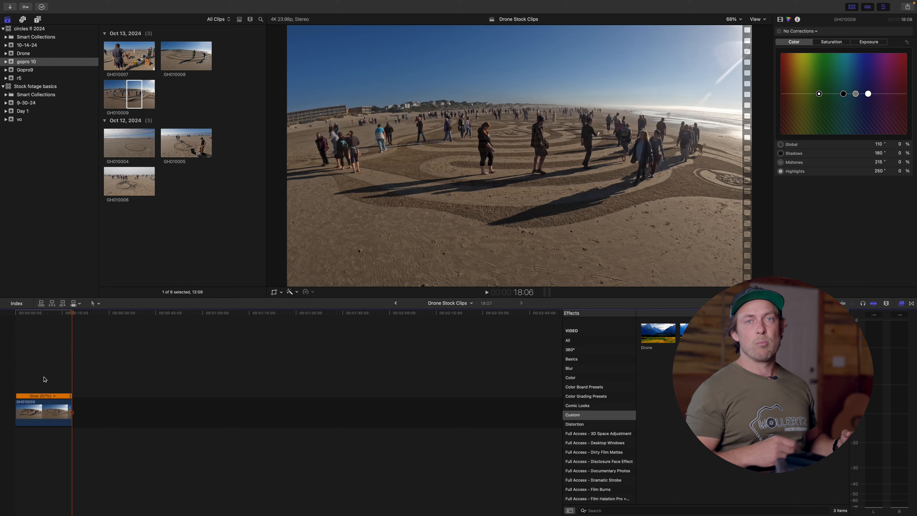